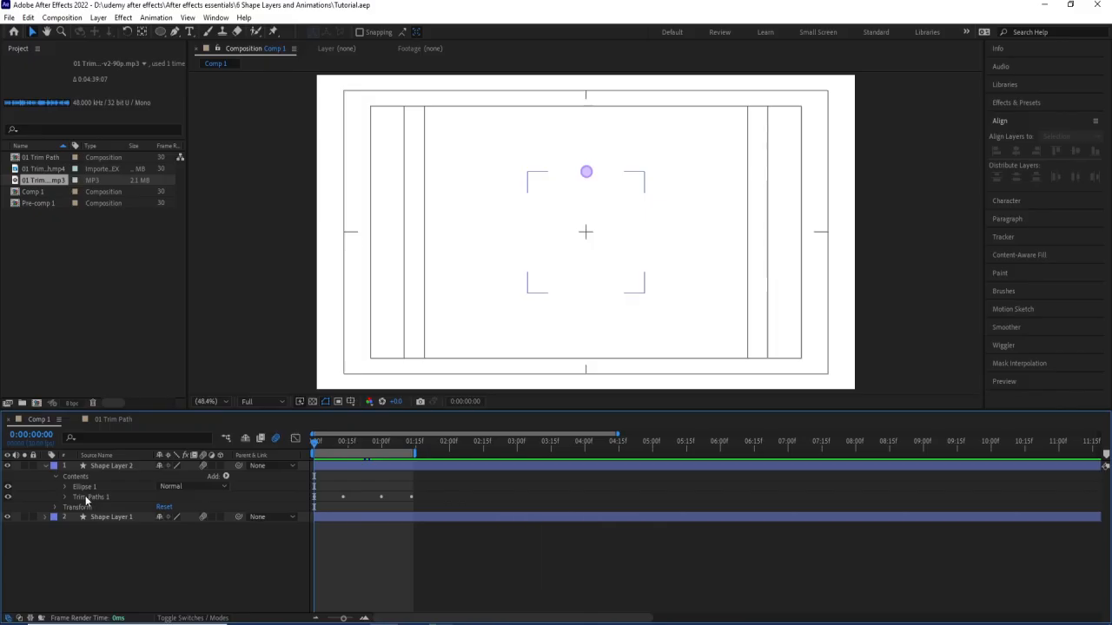
# Copy Trim Paths 1 from the contents of Shape Layer 2.
pyautogui.click(86, 499)
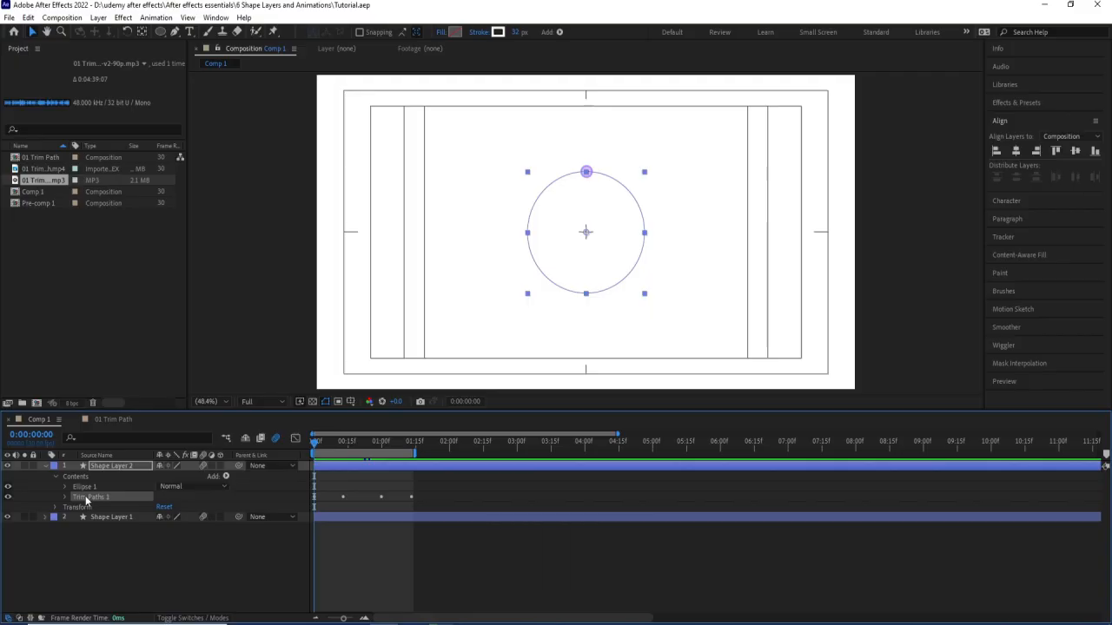
pyautogui.click(176, 540)
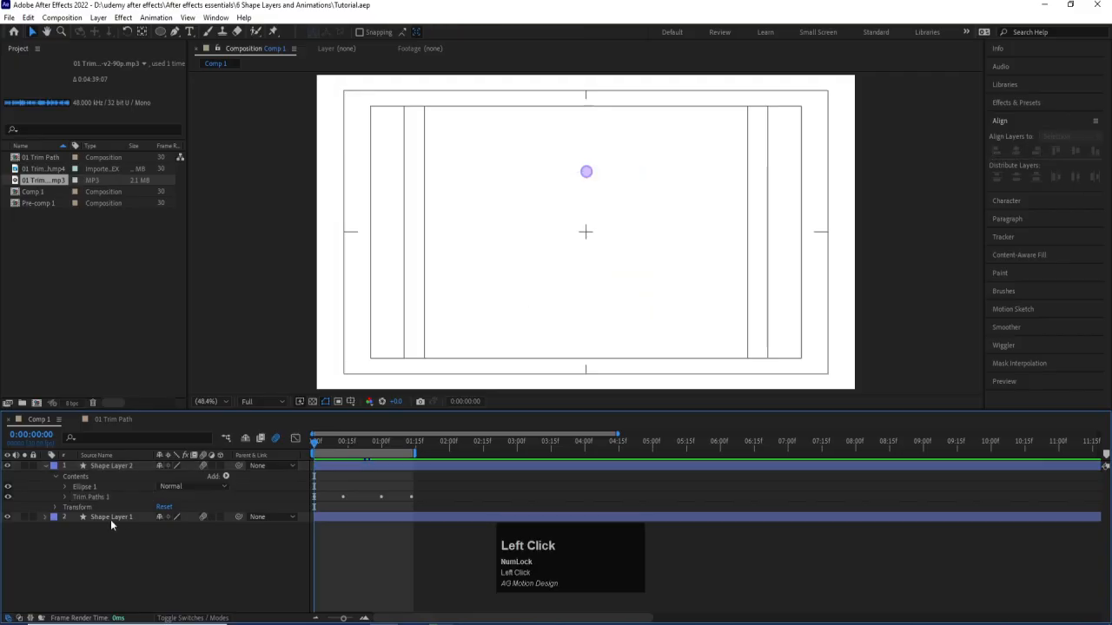
pyautogui.click(97, 497)
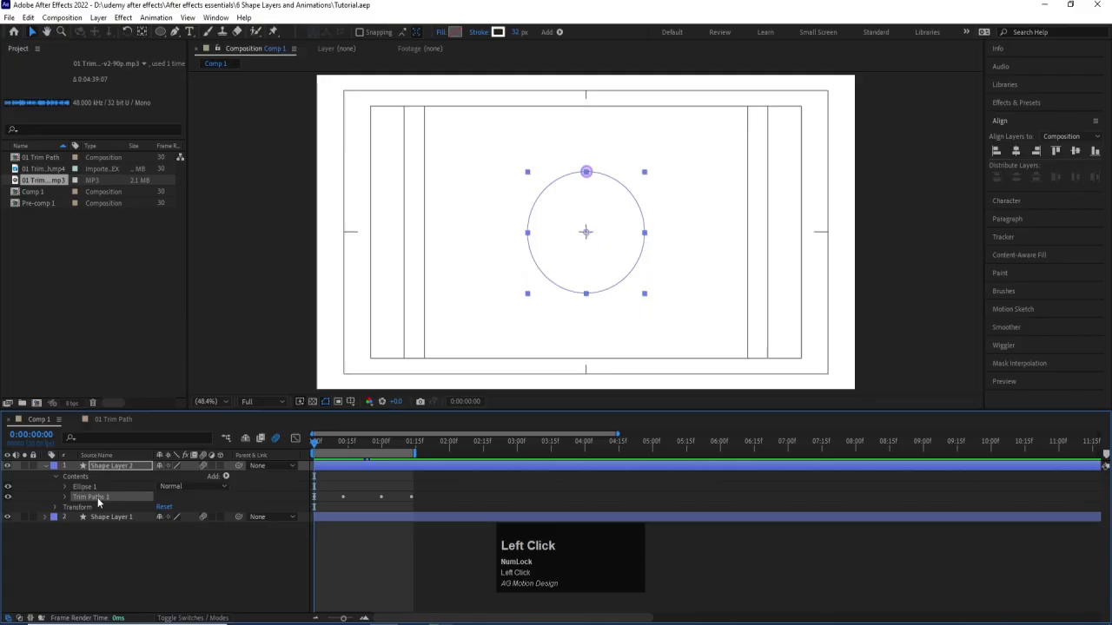
pyautogui.press('c')
# Delete both existing shape layers, Shape Layer 1 and Shape Layer 2, from Comp 1.
pyautogui.click(118, 537)
pyautogui.moveTo(137, 548); pyautogui.dragTo(75, 443)
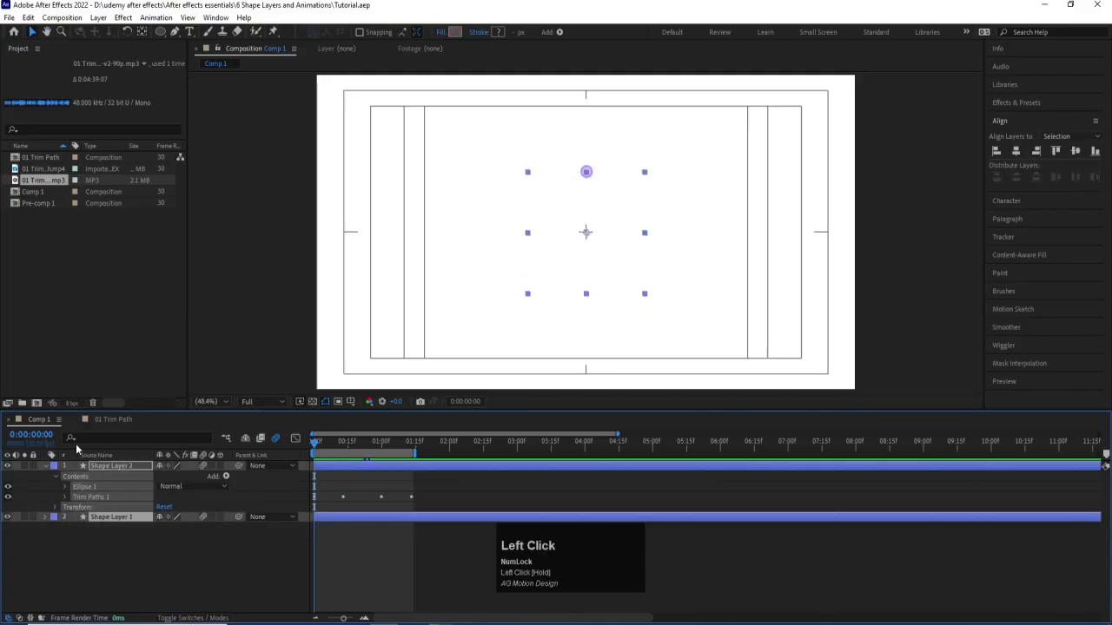
pyautogui.press('Delete')
# Set the stroke color to red and draw a straight horizontal line across the middle of the composition with the Pen tool.
pyautogui.click(176, 32)
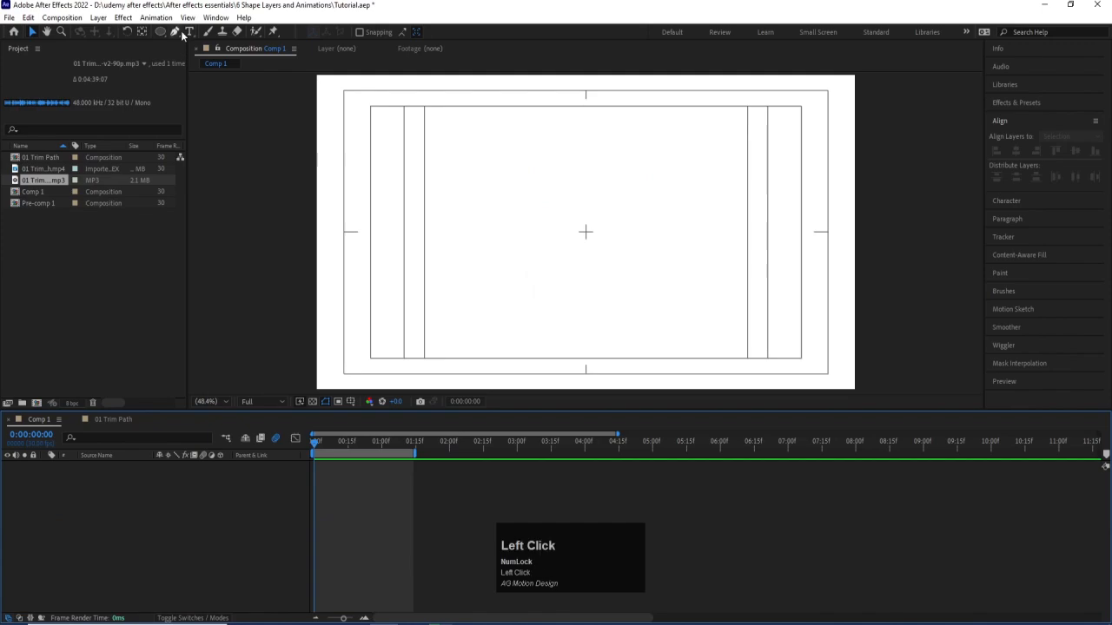
pyautogui.click(408, 32)
pyautogui.moveTo(162, 231)
pyautogui.mouseDown()
pyautogui.moveTo(258, 162)
pyautogui.moveTo(299, 186)
pyautogui.mouseUp()
pyautogui.click(337, 182)
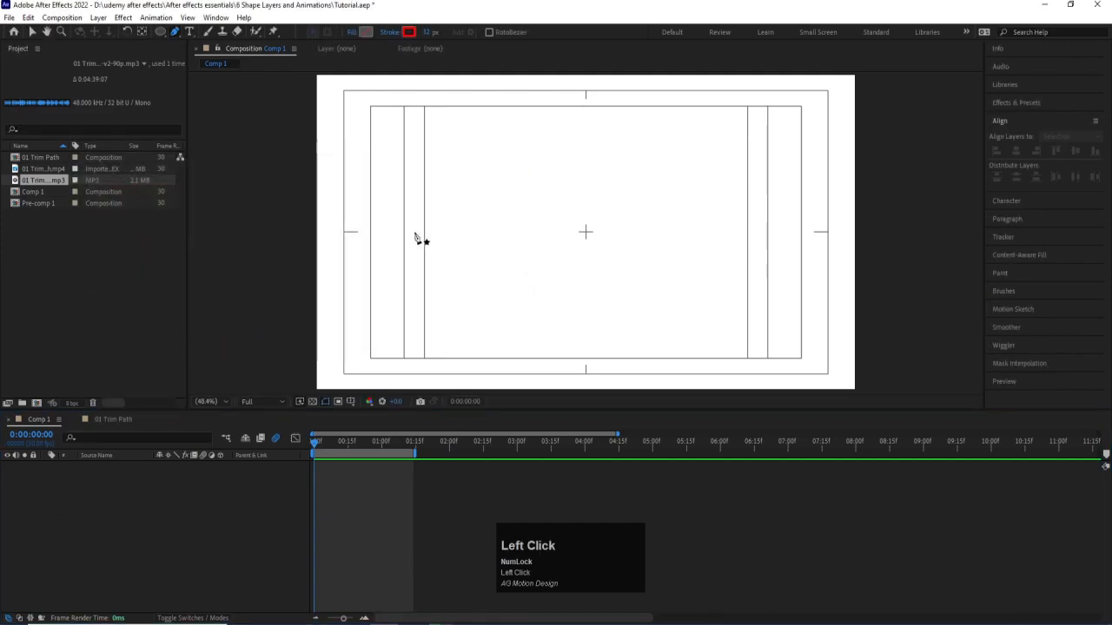
pyautogui.click(426, 232)
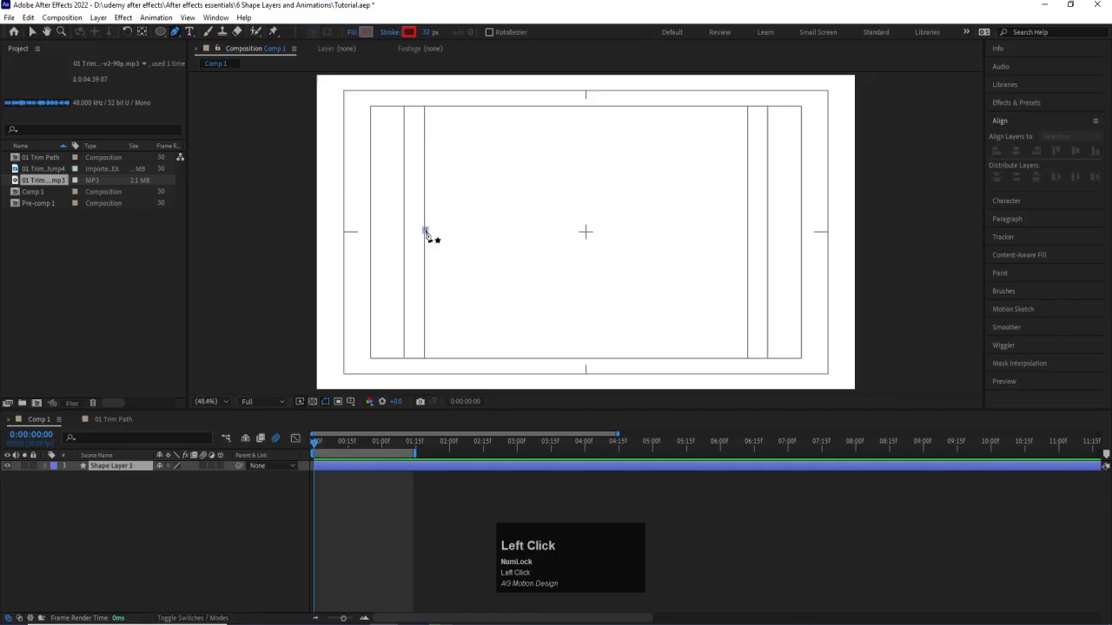
pyautogui.keyDown('shift'); pyautogui.click(752, 248); pyautogui.keyUp('shift')
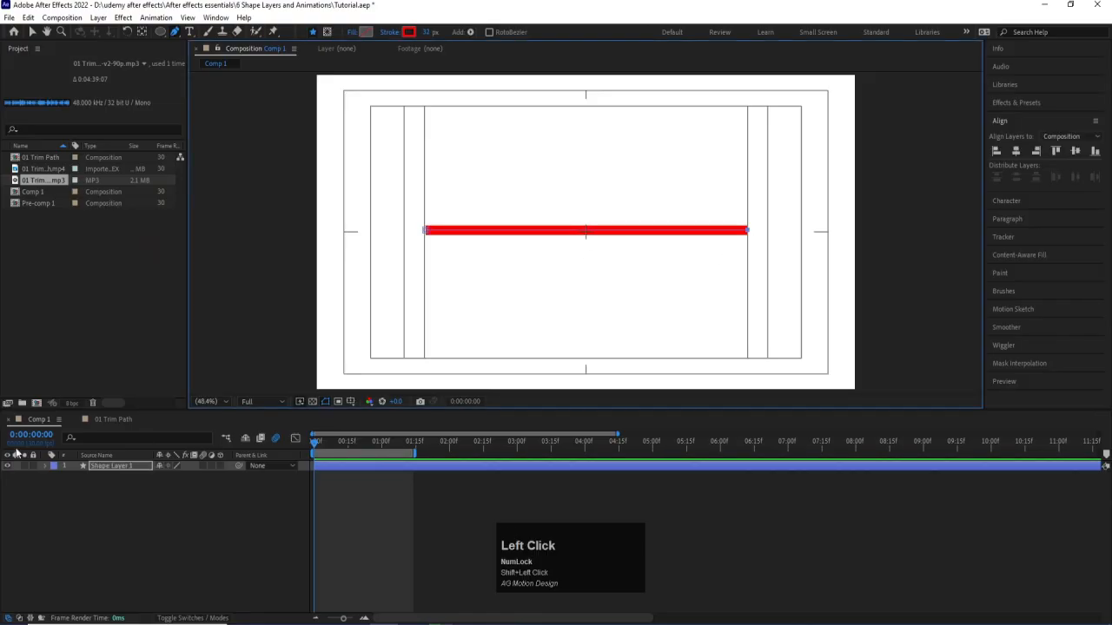
# Center the line layer's anchor point on its content and align the layer to the composition's horizontal and vertical center.
pyautogui.click(101, 467)
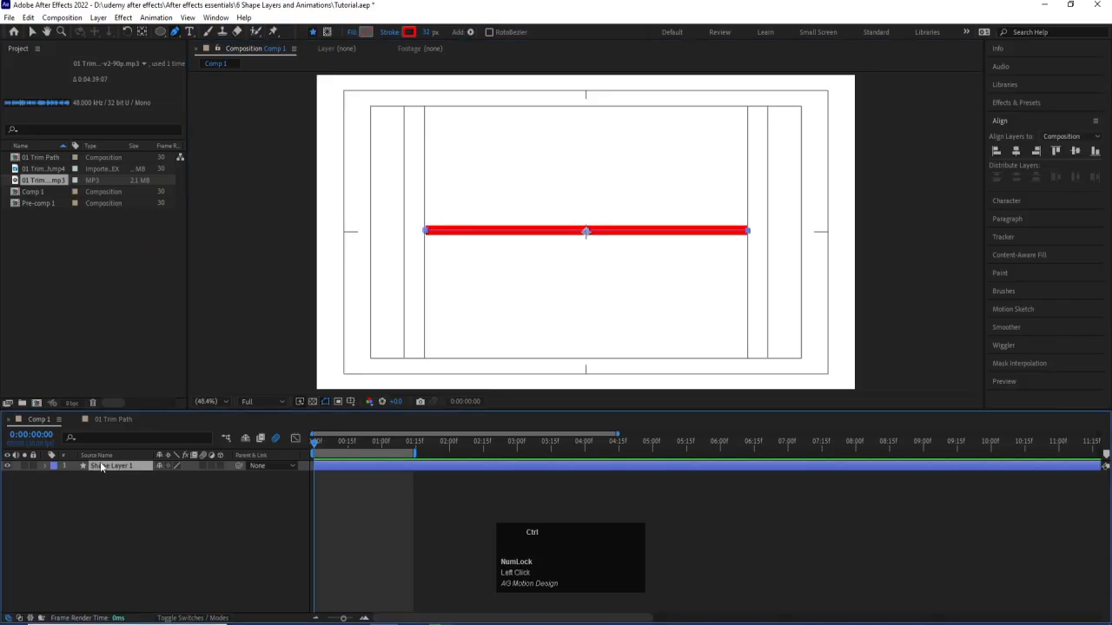
pyautogui.hotkey('ctrl', 'alt', 'Home')
pyautogui.click(1016, 151)
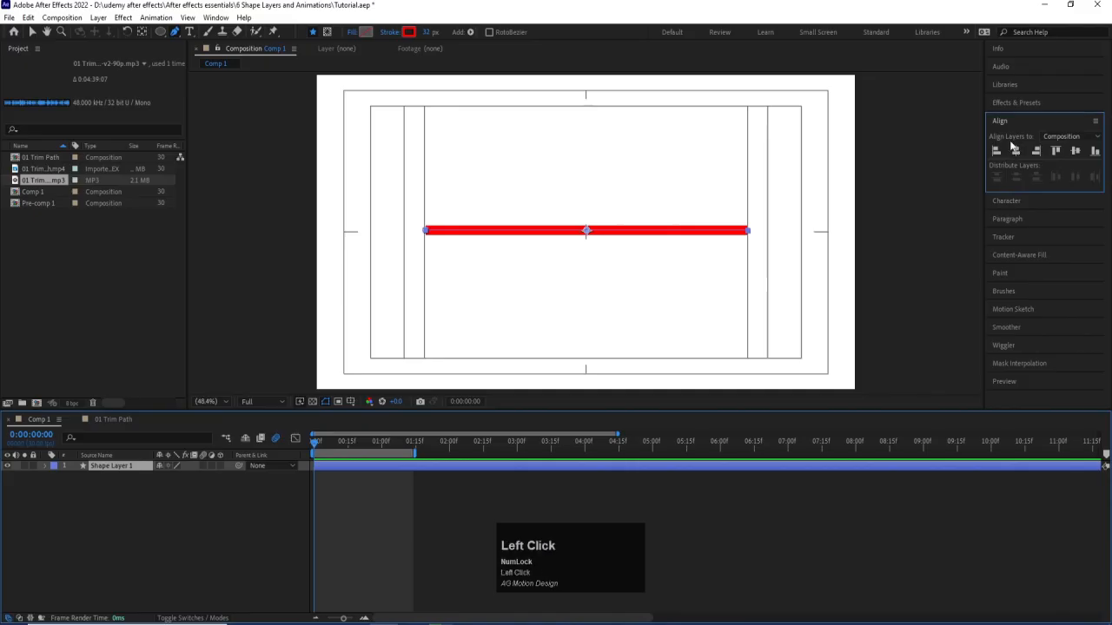
pyautogui.click(1075, 151)
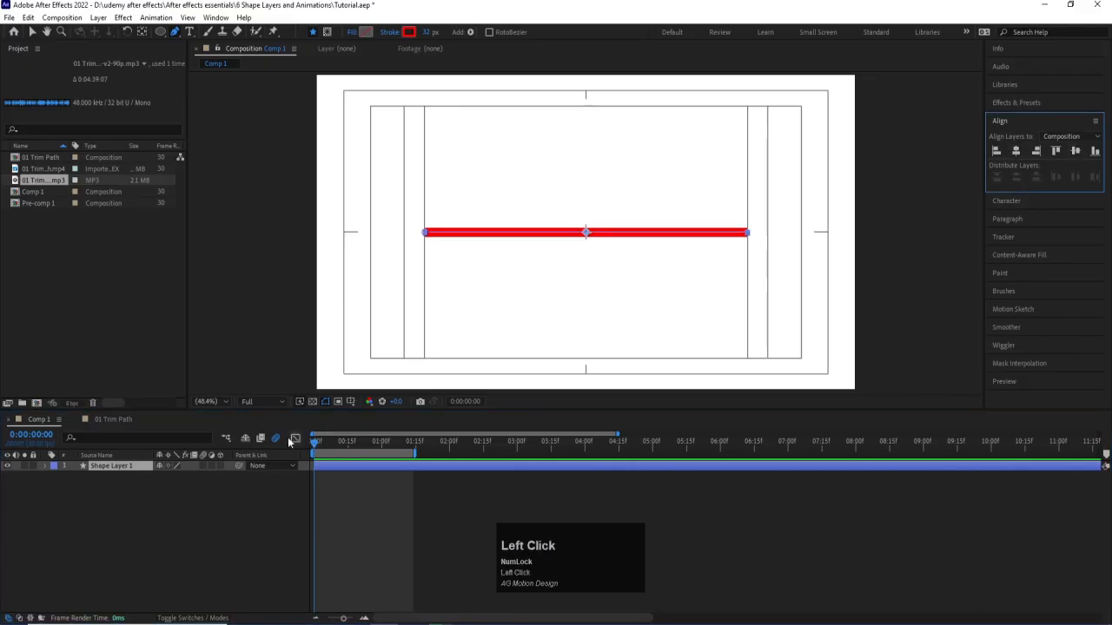
# Paste the copied Trim Paths into the line layer's Contents and preview the animation.
pyautogui.click(44, 466)
pyautogui.click(56, 477)
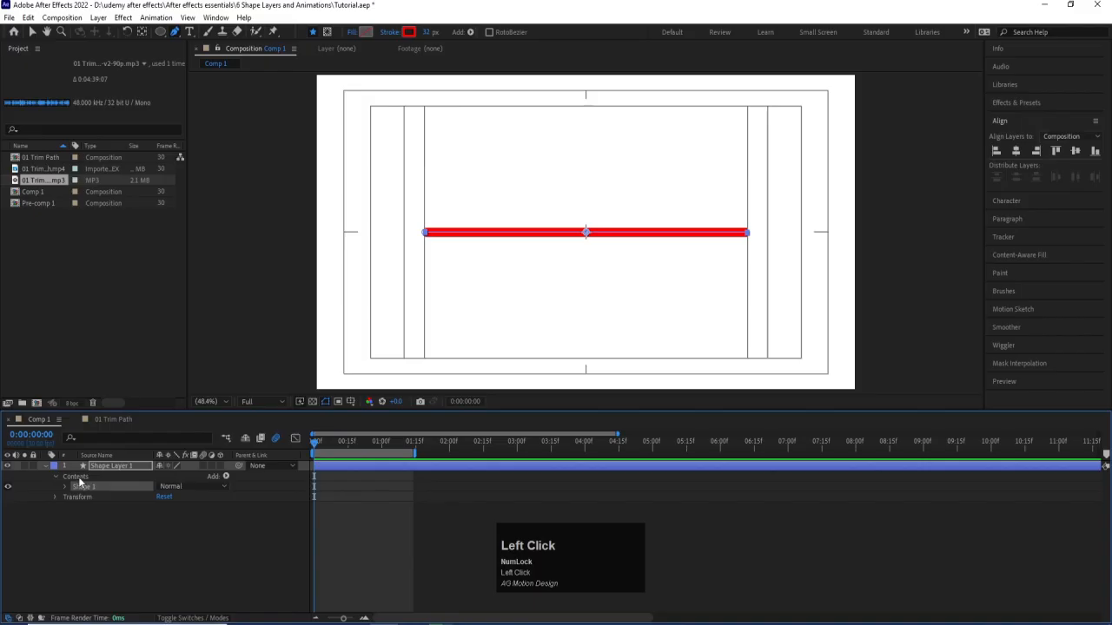
pyautogui.click(78, 476)
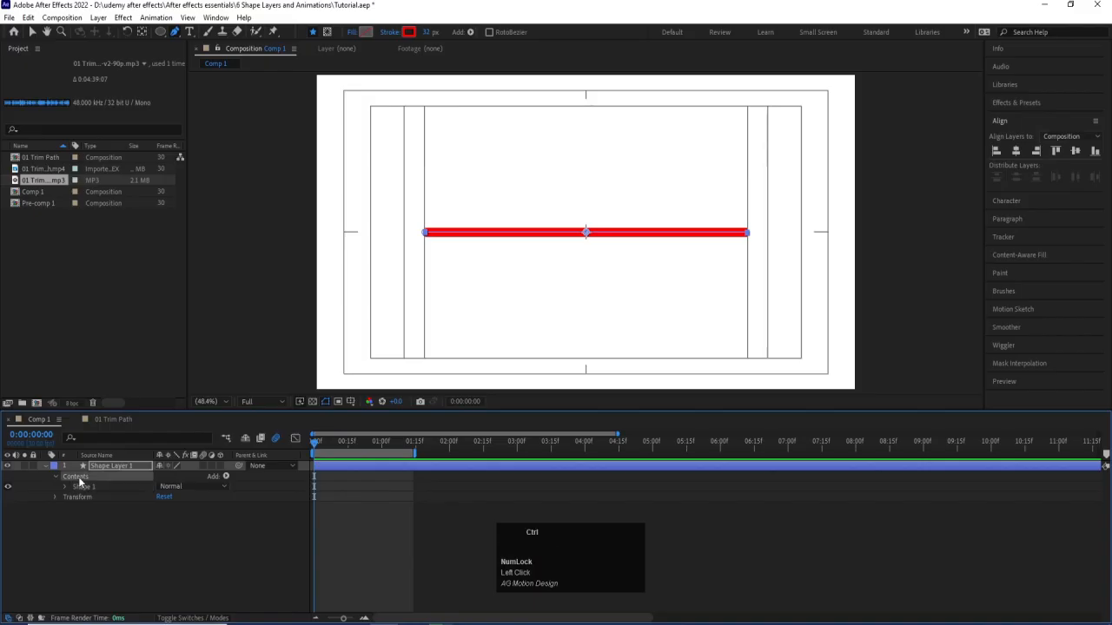
pyautogui.hotkey('ctrl', 'v')
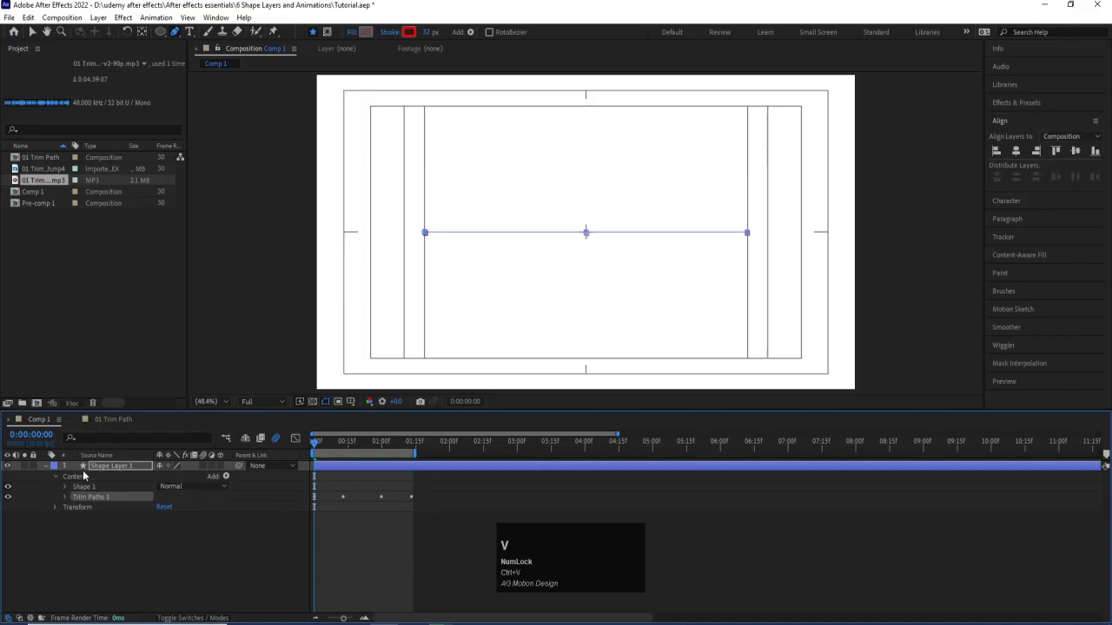
pyautogui.press('space')
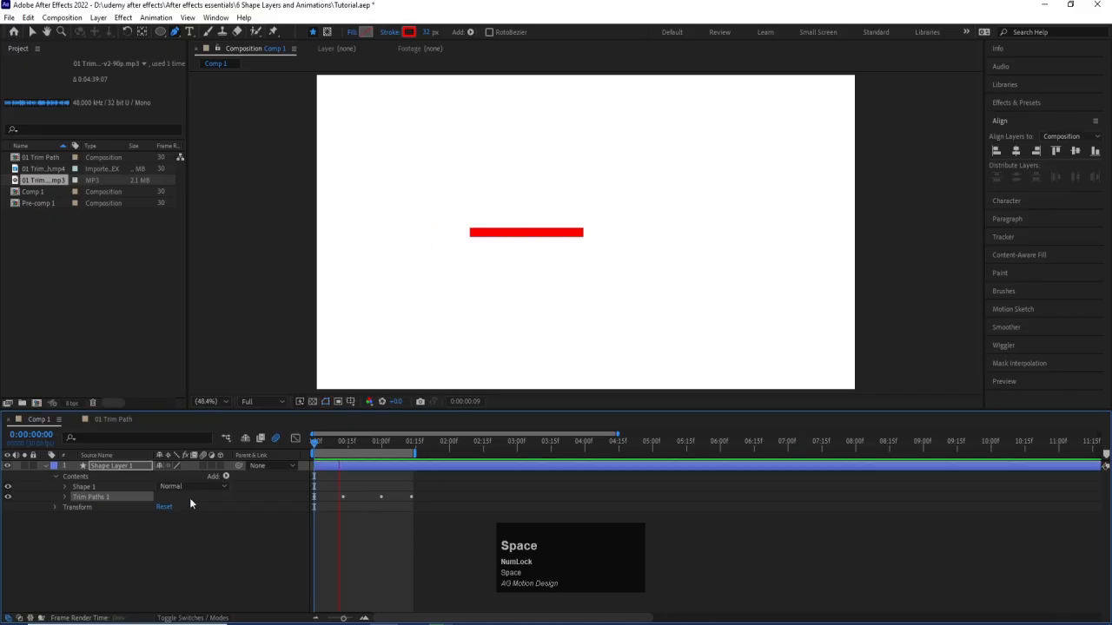
pyautogui.press('space')
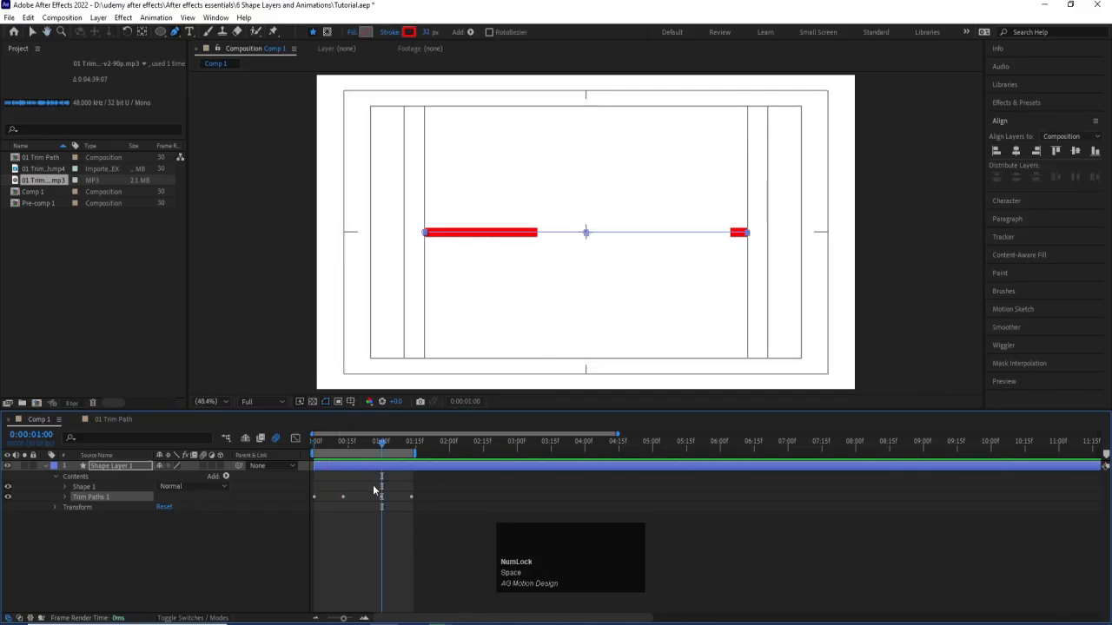
# Remove the keyframes from the Trim Paths Offset and set its value to 0°.
pyautogui.press('u')
pyautogui.moveTo(421, 498); pyautogui.dragTo(297, 507)
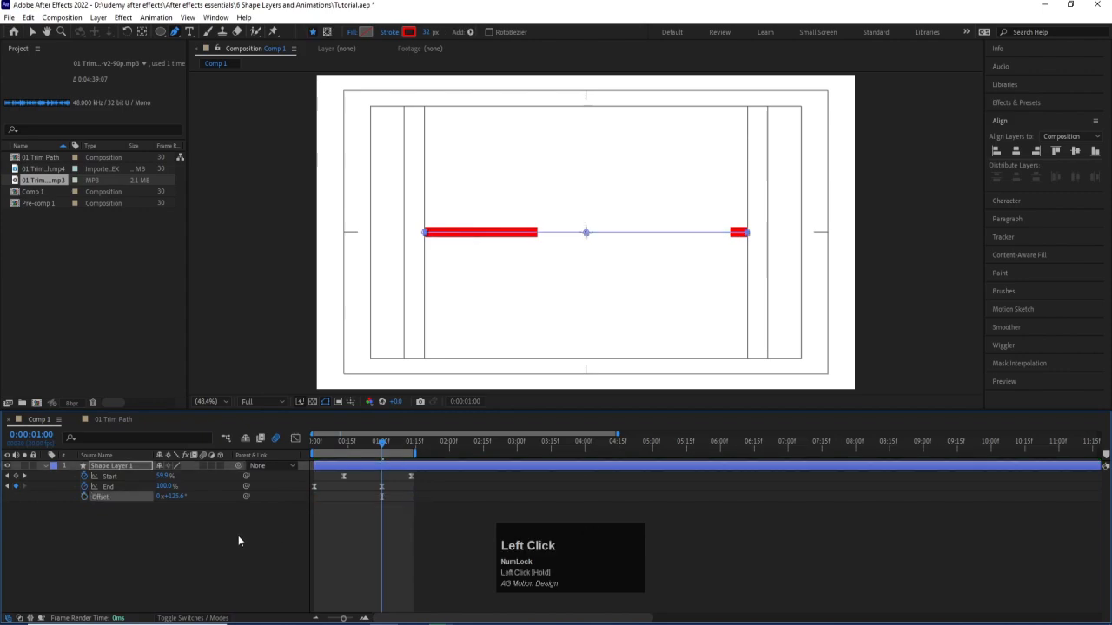
pyautogui.click(84, 496)
pyautogui.click(179, 496)
pyautogui.press('Return')
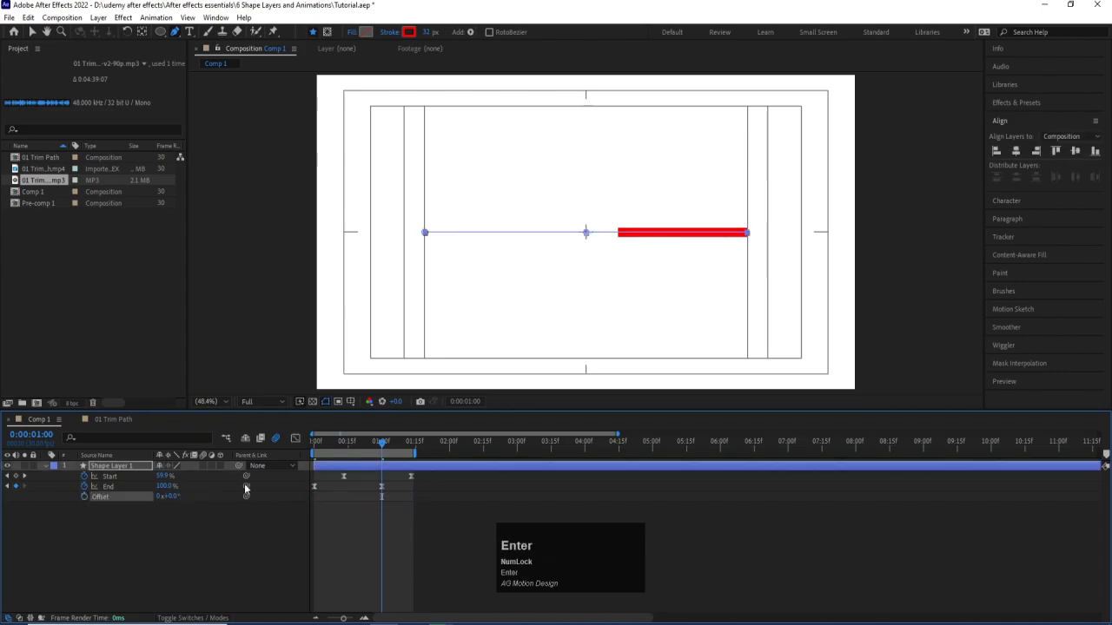
# Preview the trimmed line's animation from the first frame.
pyautogui.click(314, 442)
pyautogui.click(241, 538)
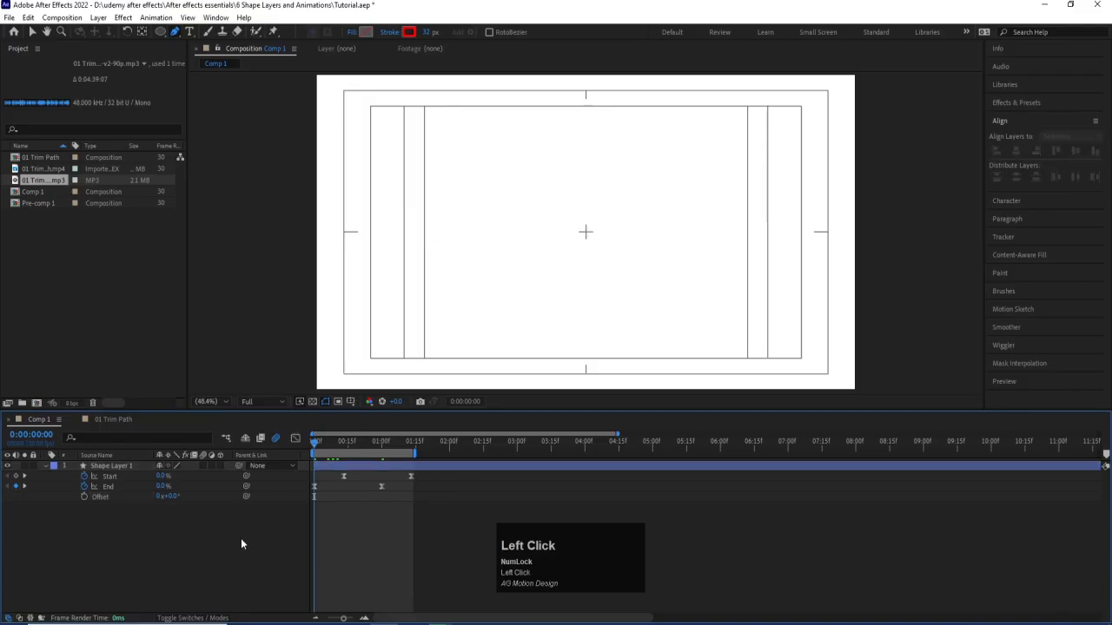
pyautogui.press('space')
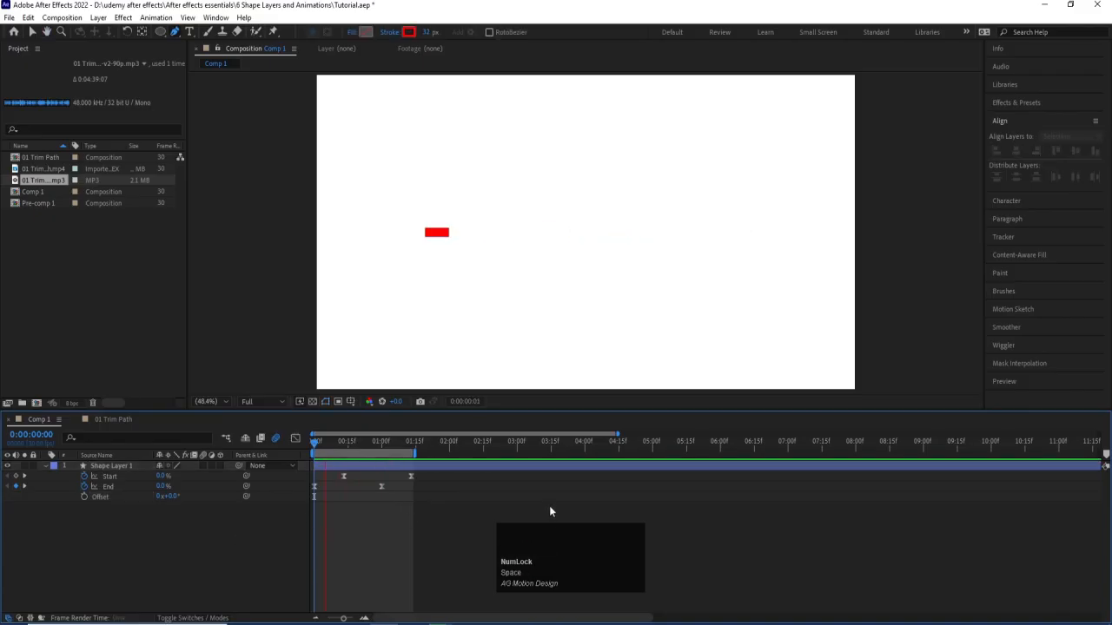
pyautogui.press('space')
pyautogui.click(84, 466)
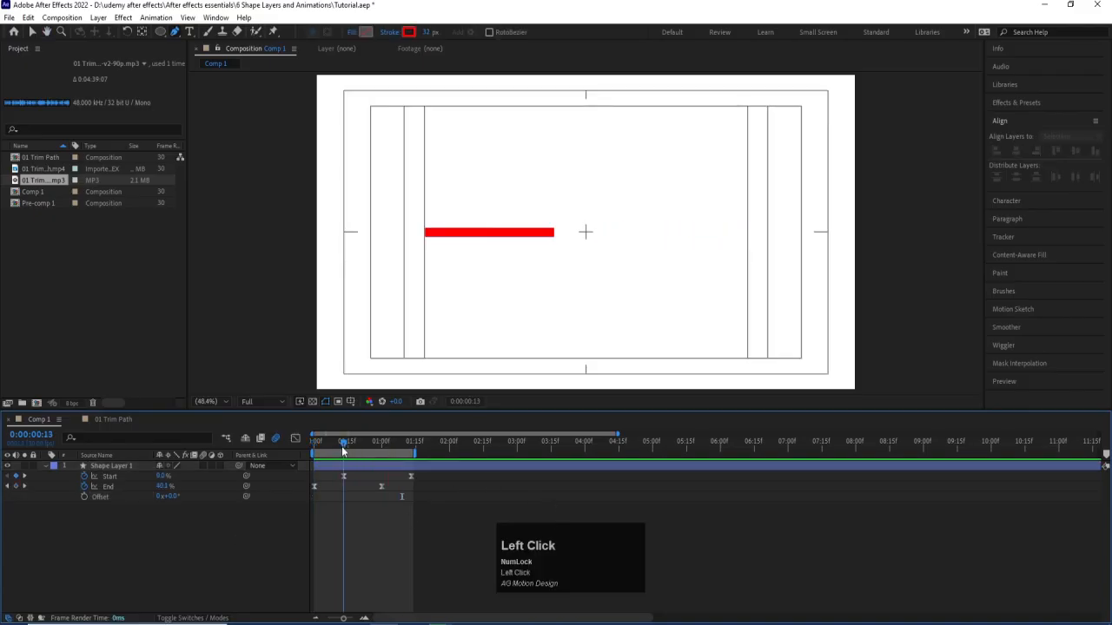
# Duplicate the line layer, hide the original Shape Layer 1, and expand the duplicate's properties.
pyautogui.click(48, 469)
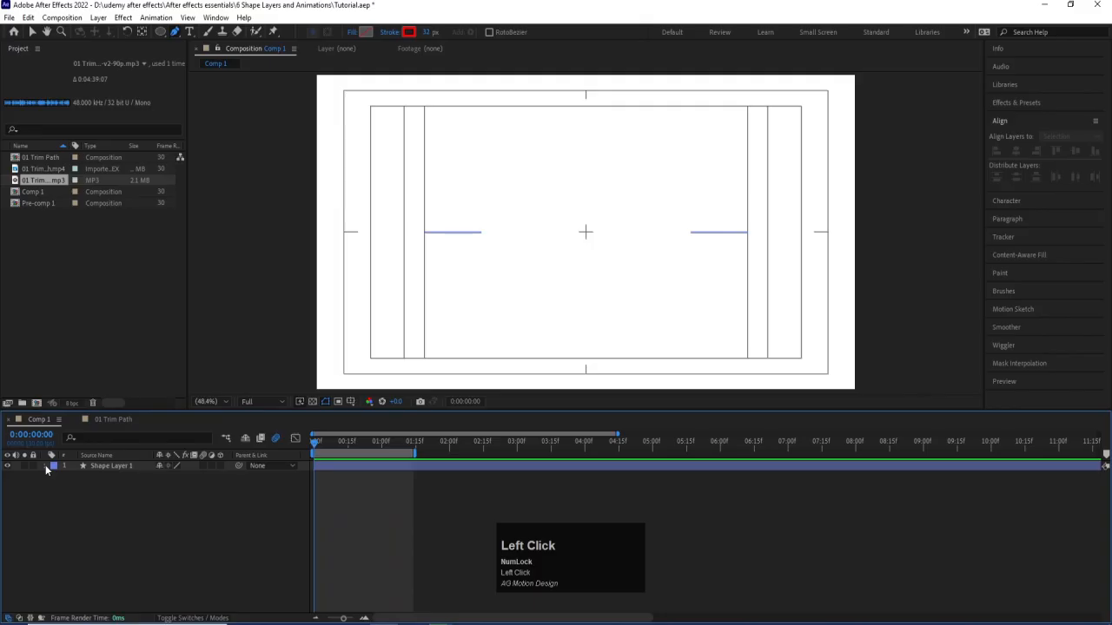
pyautogui.click(46, 465)
pyautogui.click(66, 497)
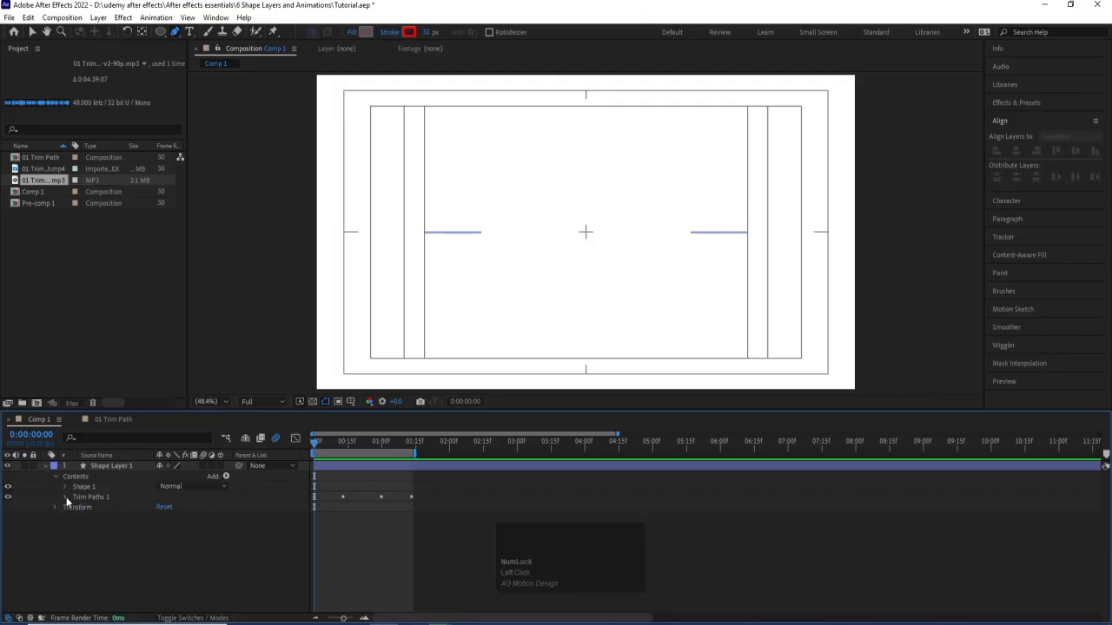
pyautogui.click(86, 499)
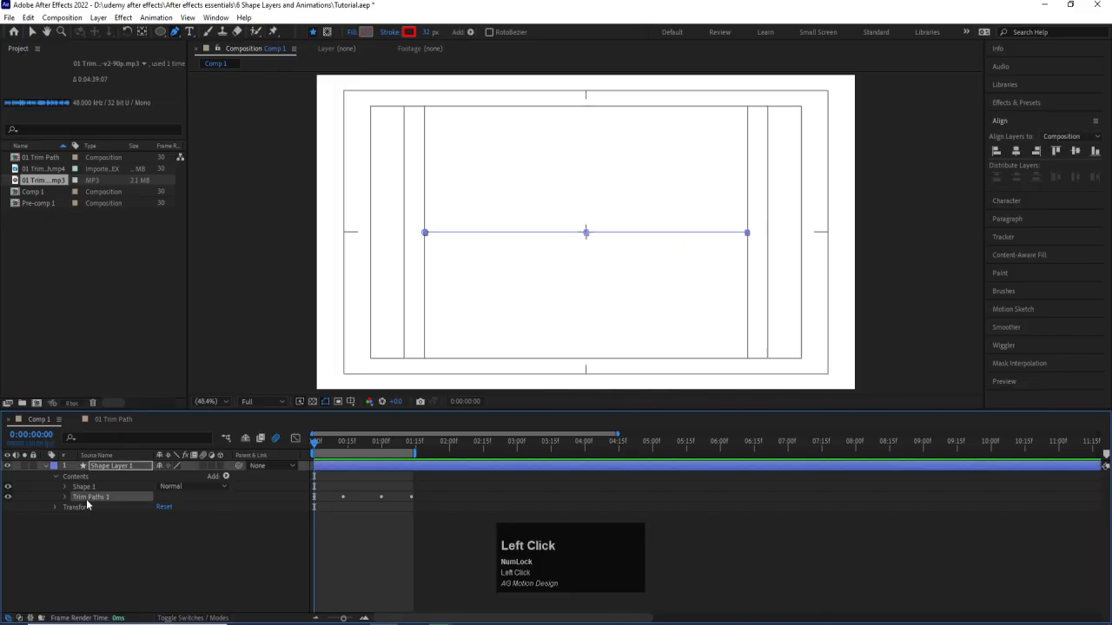
pyautogui.click(95, 469)
pyautogui.hotkey('ctrl', 'd')
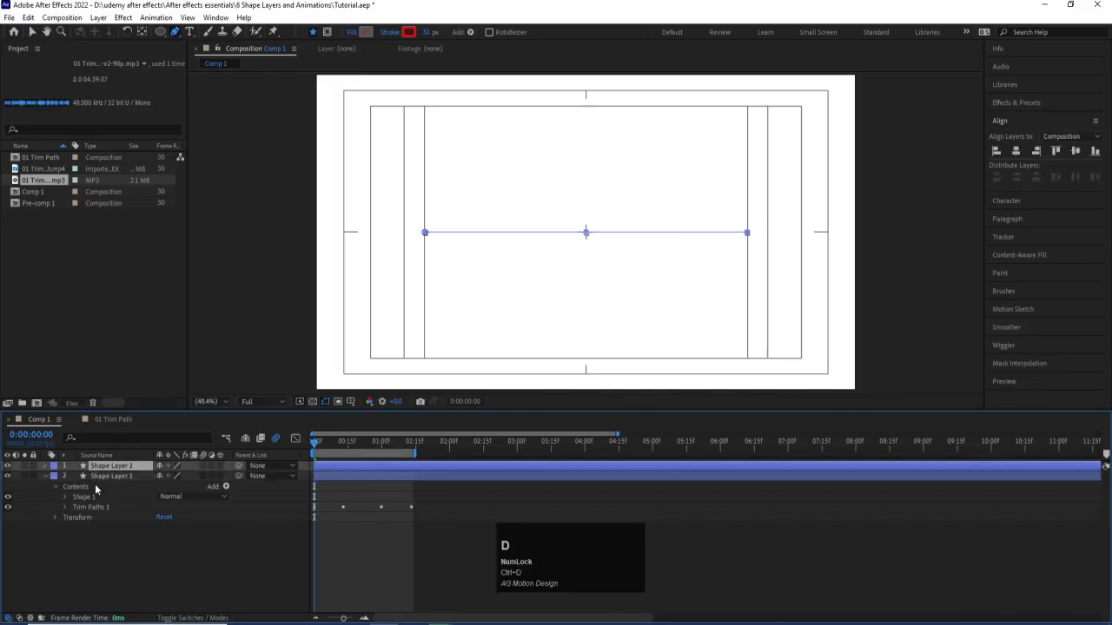
pyautogui.click(8, 476)
pyautogui.click(45, 476)
pyautogui.click(45, 467)
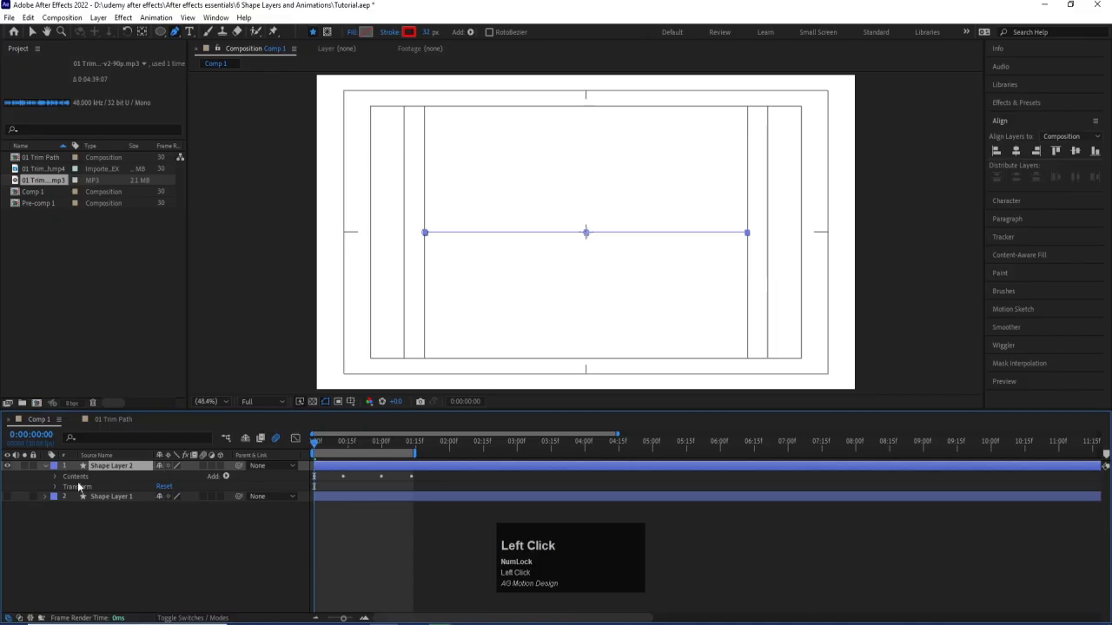
# Delete Trim Paths 1 from the contents of the duplicated Shape Layer 2.
pyautogui.click(56, 477)
pyautogui.click(90, 498)
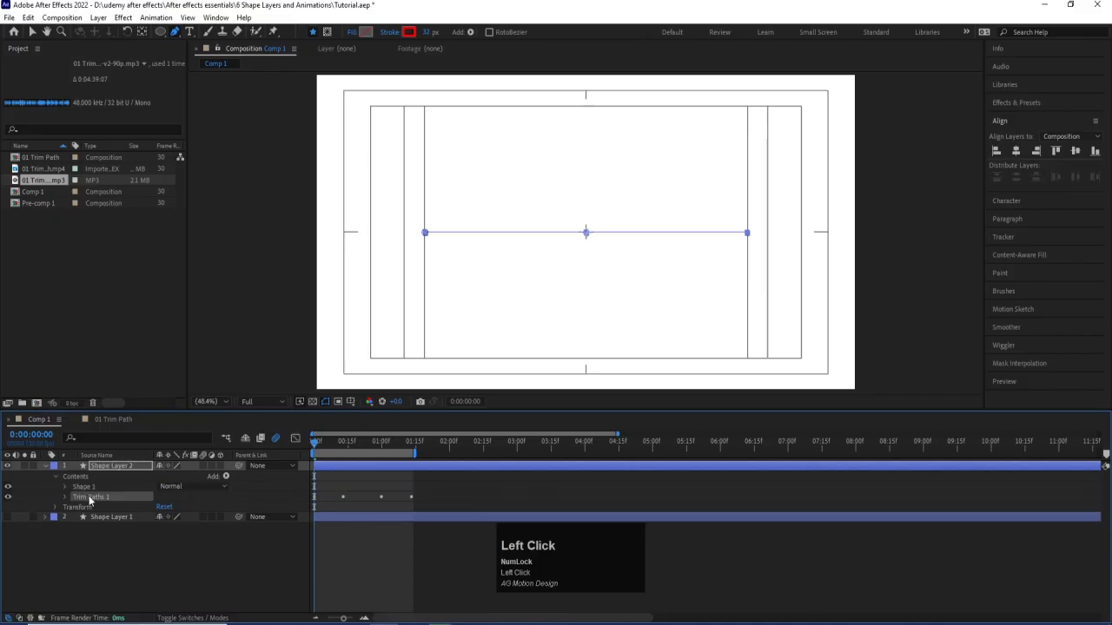
pyautogui.press('Delete')
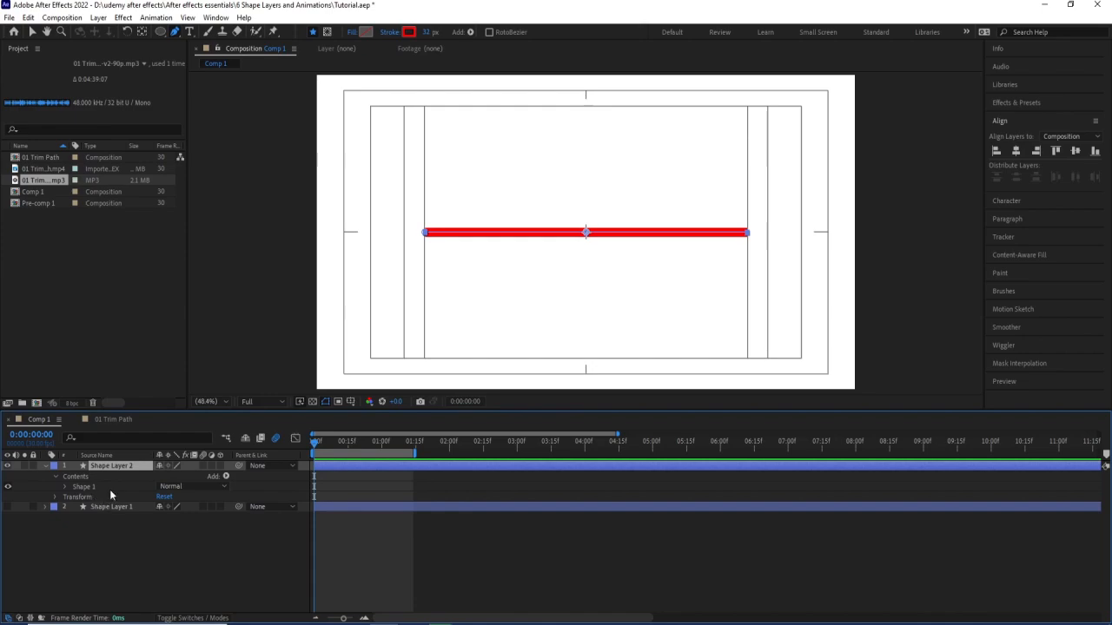
# Add a Repeater to Shape Layer 2 and expand its properties.
pyautogui.click(227, 477)
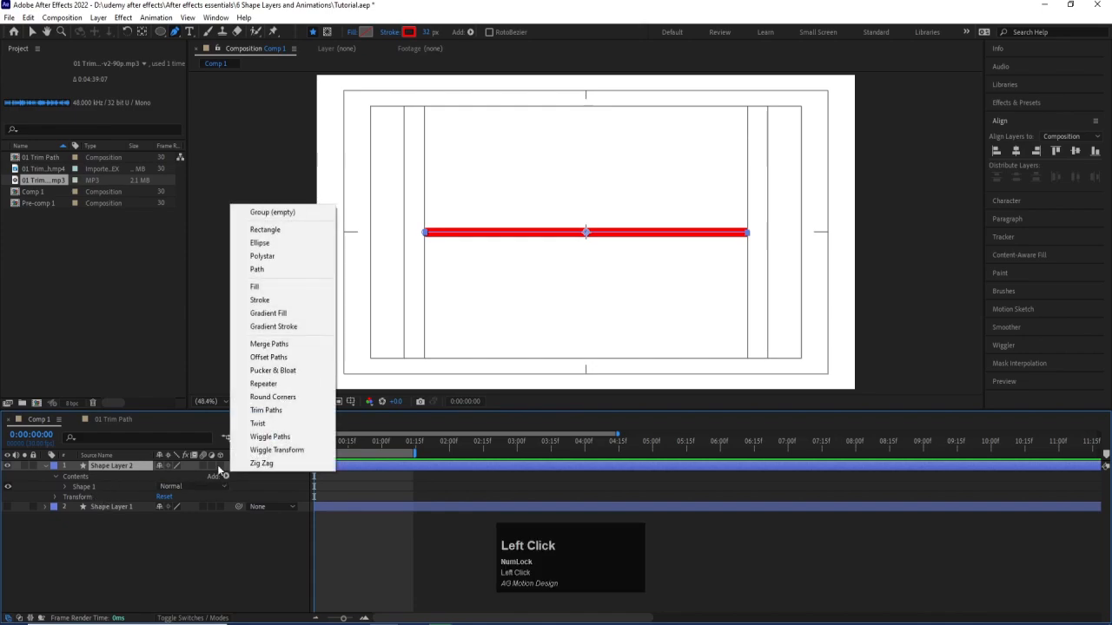
pyautogui.click(265, 384)
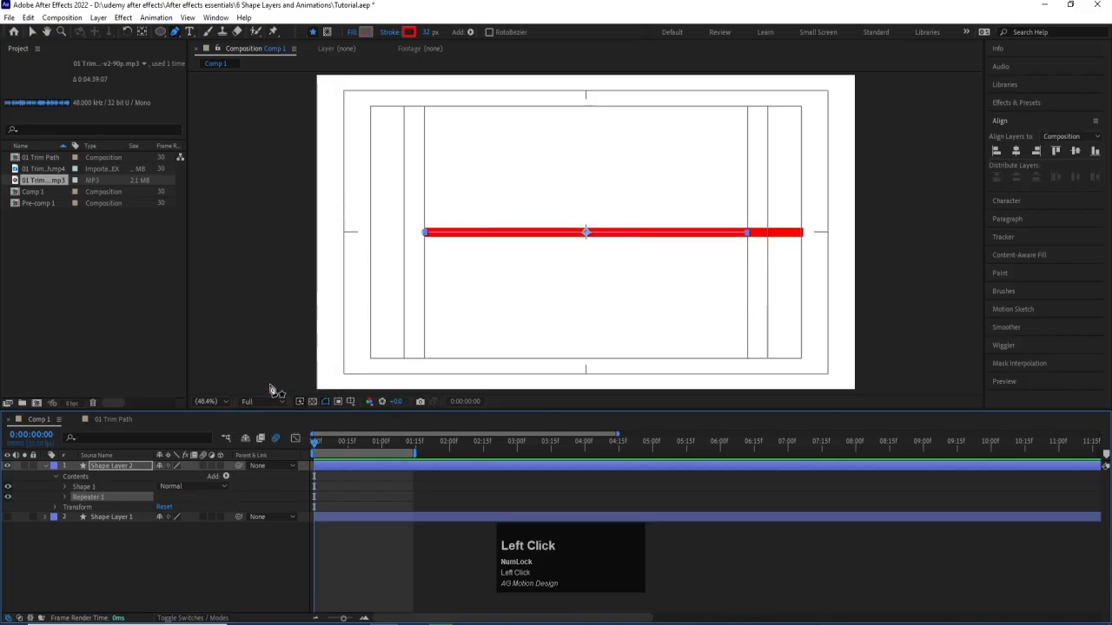
pyautogui.click(66, 497)
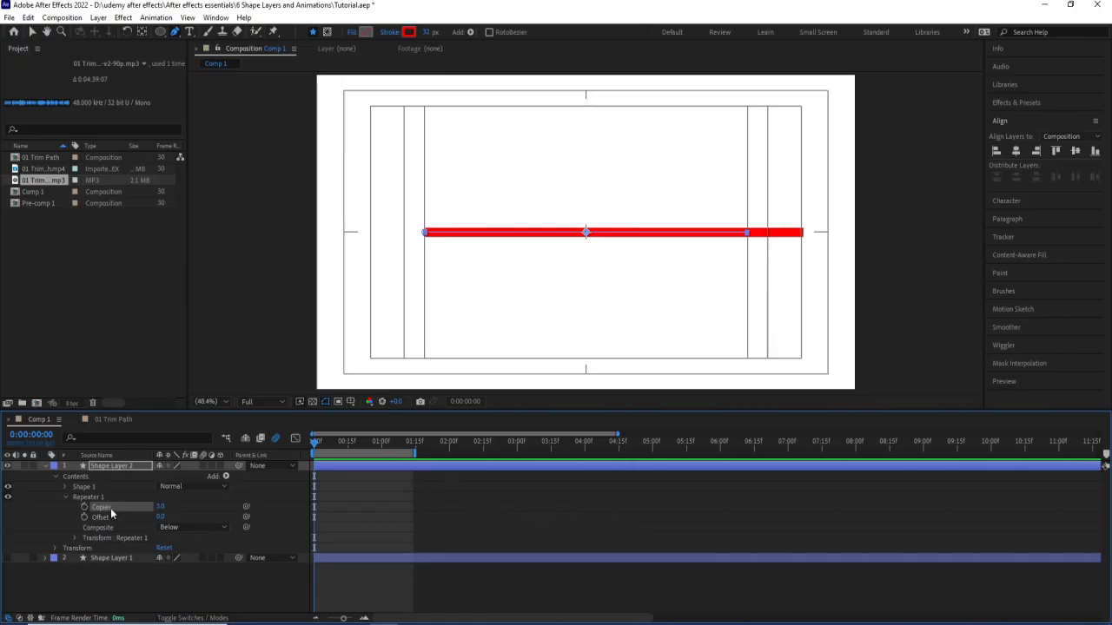
# Try Offset values of 5 and 9 on the Repeater, resetting the Offset to 0 after each.
pyautogui.moveTo(159, 517); pyautogui.dragTo(484, 308)
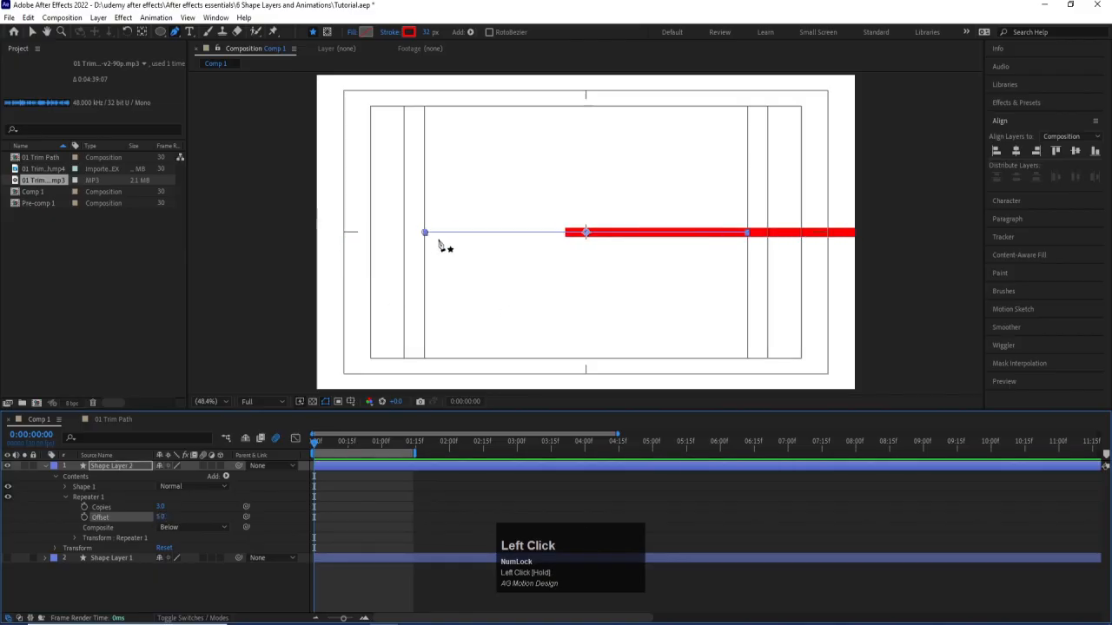
pyautogui.click(161, 518)
pyautogui.write('0')
pyautogui.press('Return')
pyautogui.moveTo(161, 518); pyautogui.dragTo(179, 506)
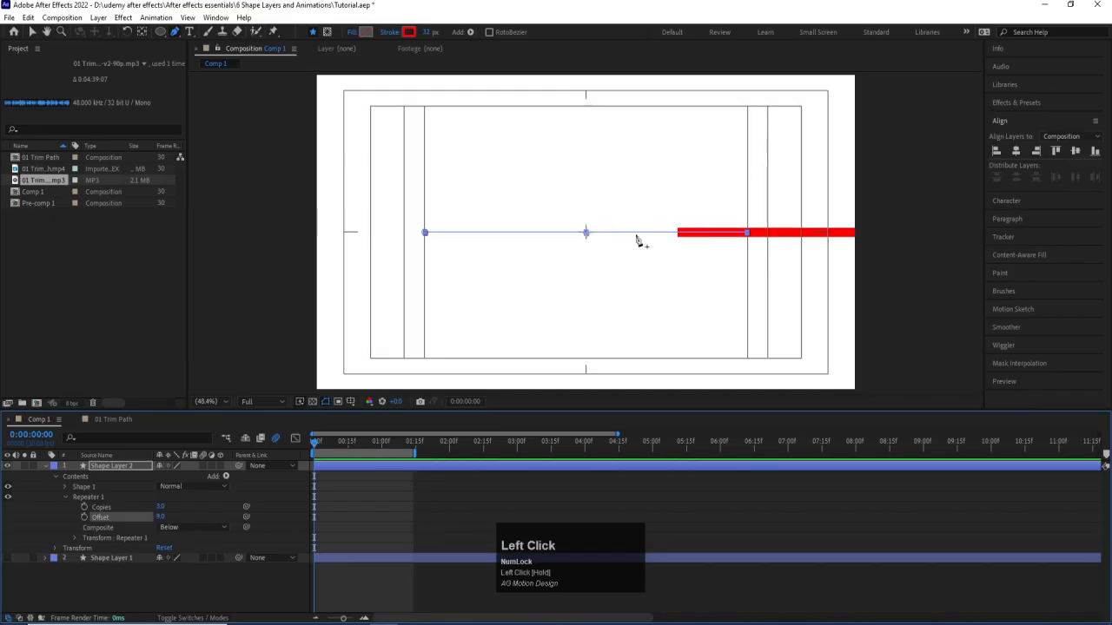
pyautogui.click(161, 519)
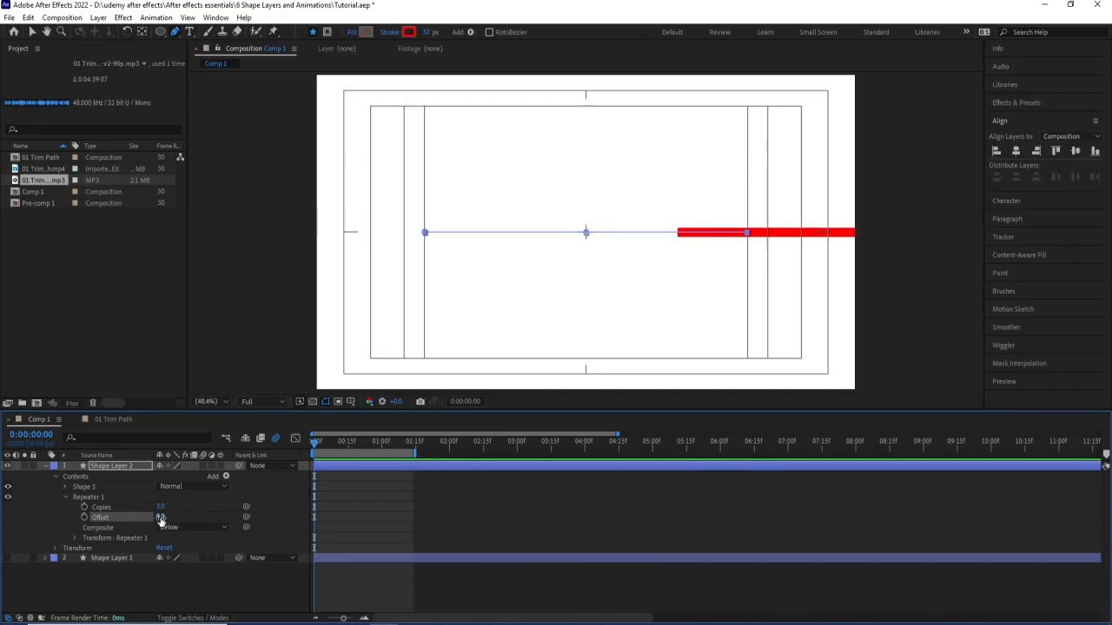
pyautogui.click(160, 519)
pyautogui.write('0')
pyautogui.press('Return')
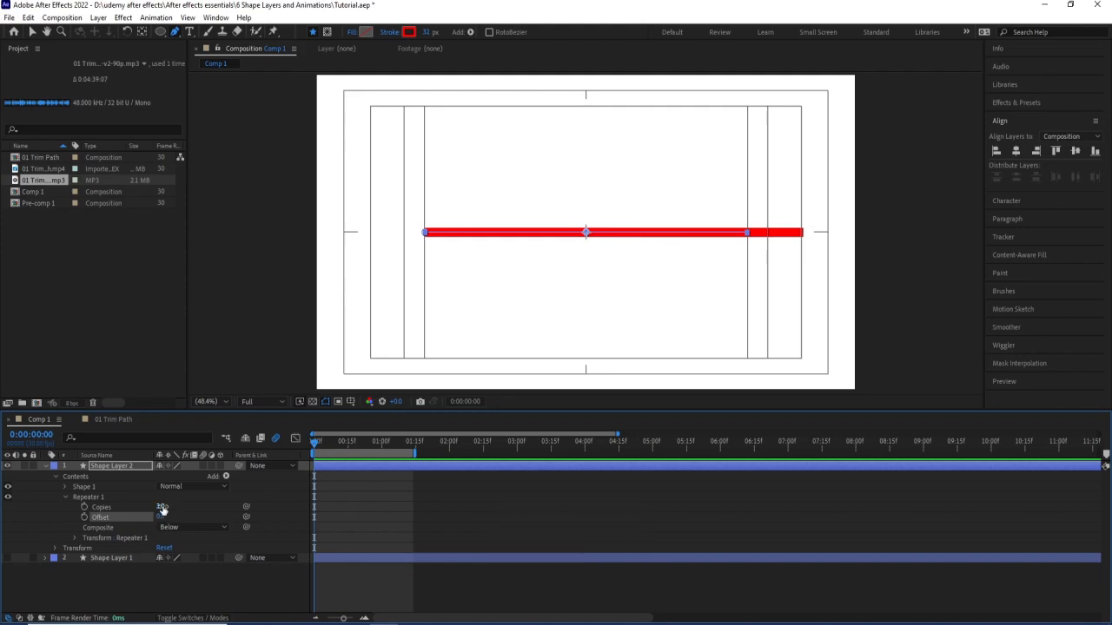
# Set the Repeater's Copies to 5 on Shape Layer 2.
pyautogui.click(161, 507)
pyautogui.write('5')
pyautogui.press('Return')
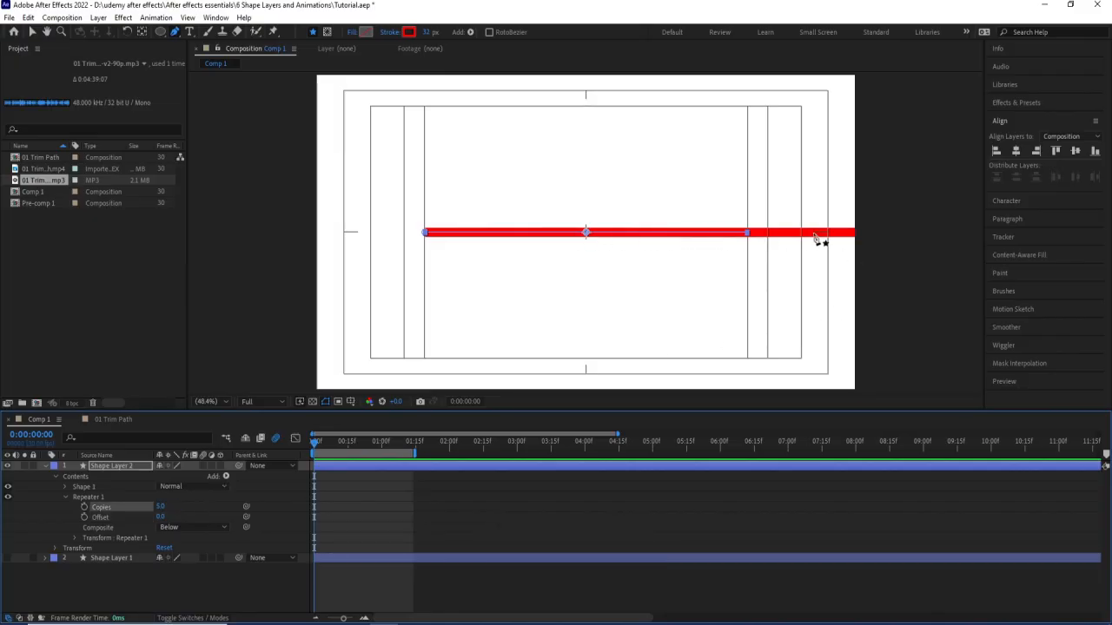
# Expand the Repeater's Transform properties and set its Position to 0, 100 so the copies stack vertically.
pyautogui.click(74, 539)
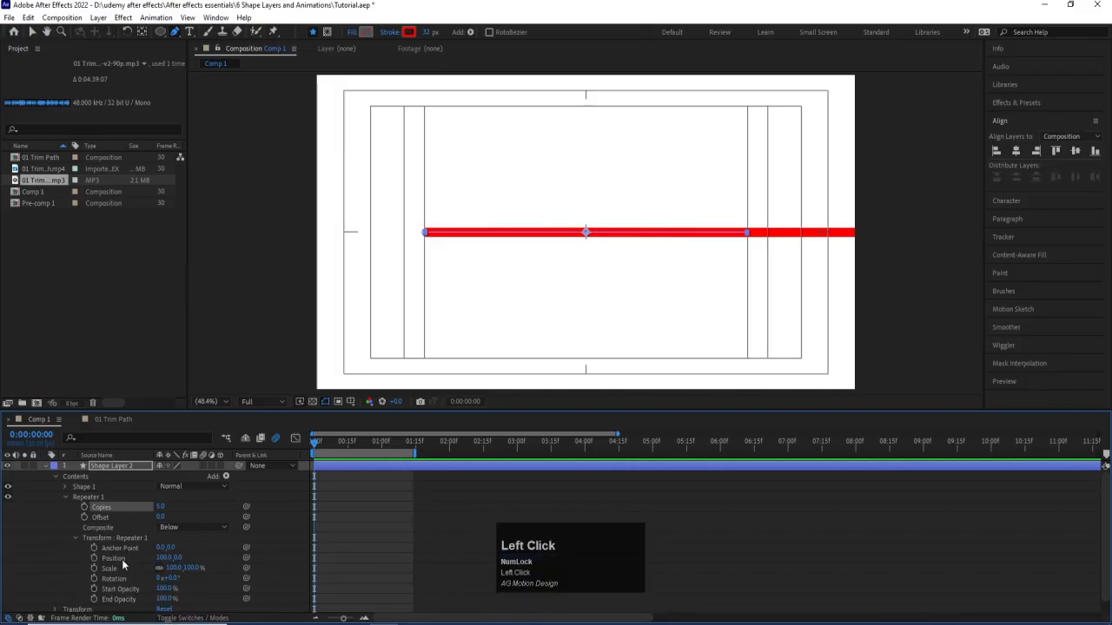
pyautogui.click(161, 558)
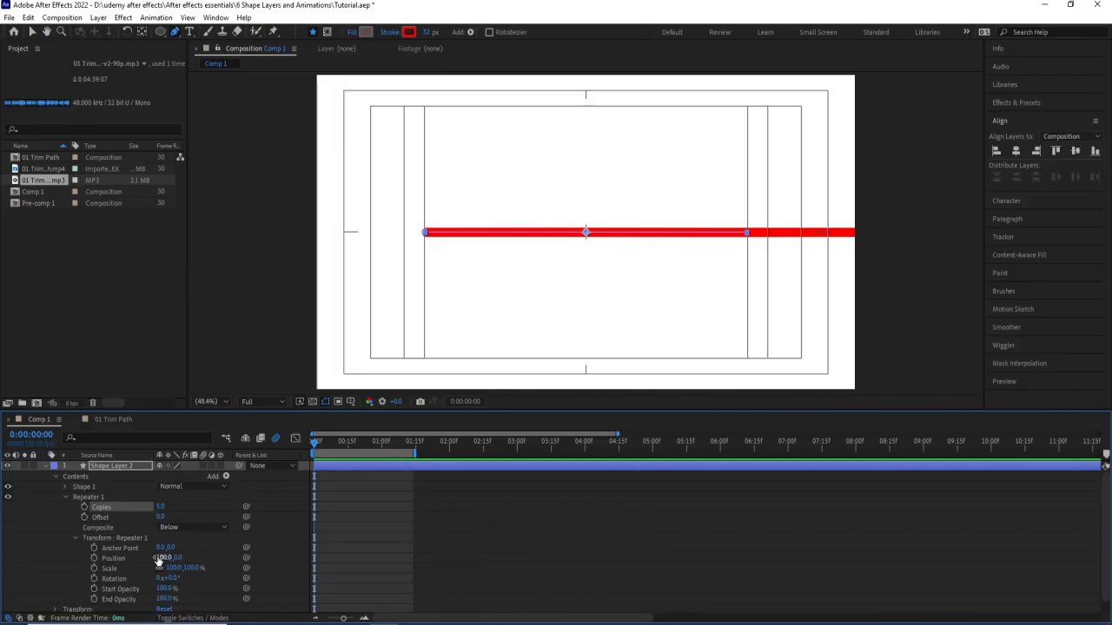
pyautogui.click(161, 558)
pyautogui.write('0')
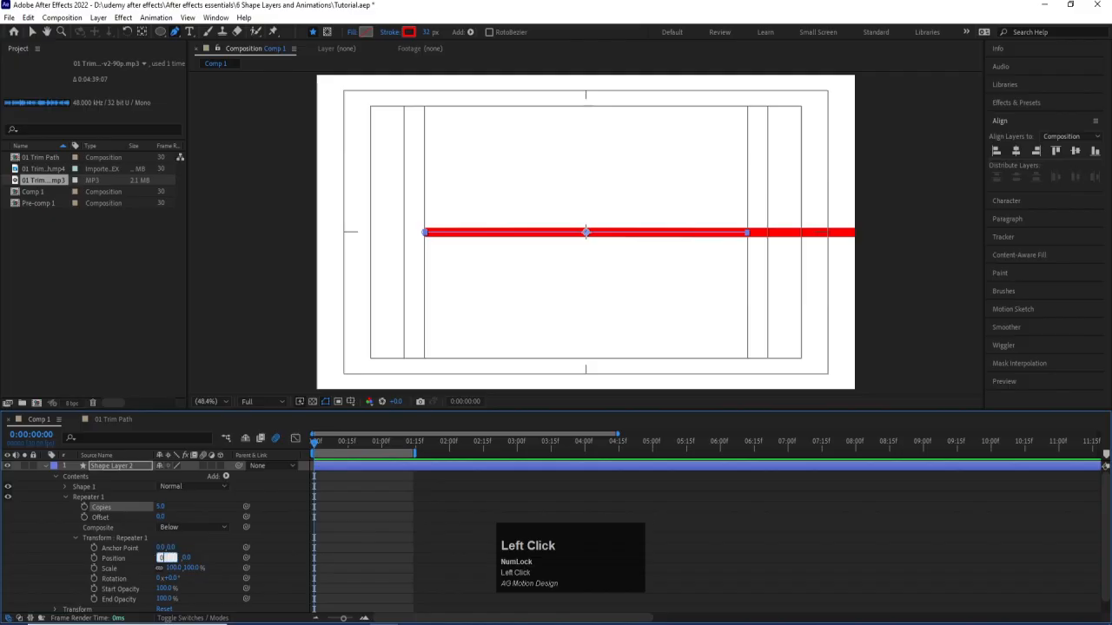
pyautogui.press('Return')
pyautogui.click(170, 558)
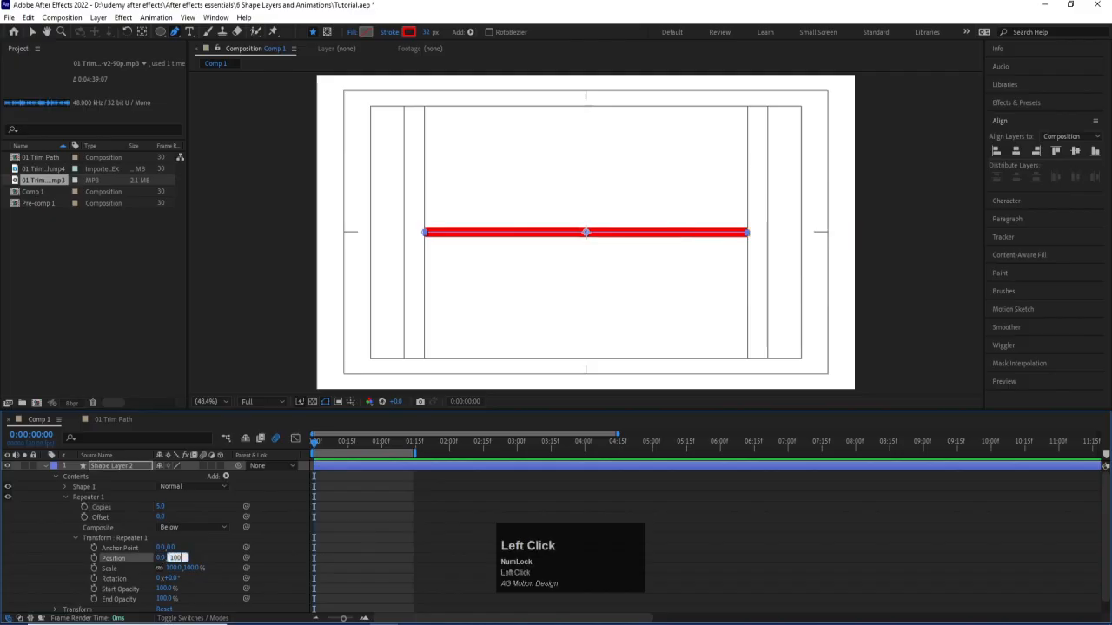
pyautogui.write('100')
pyautogui.press('Return')
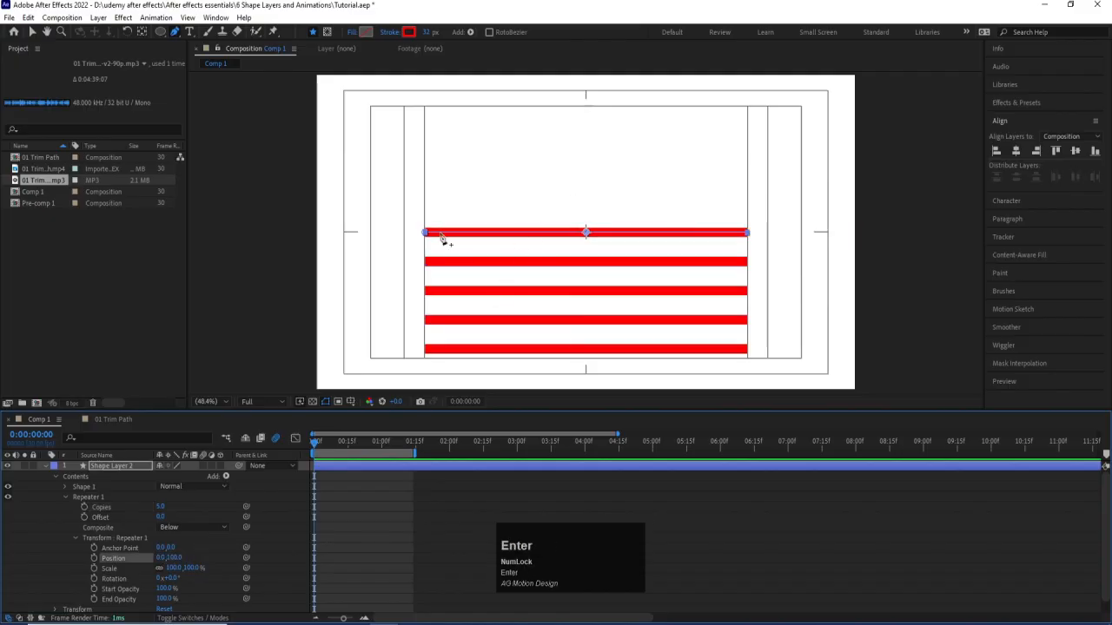
# Try 2 copies on the Repeater, and set the number of copies back to 5.
pyautogui.moveTo(162, 508); pyautogui.dragTo(161, 509)
pyautogui.click(161, 509)
pyautogui.write('2')
pyautogui.press('Return')
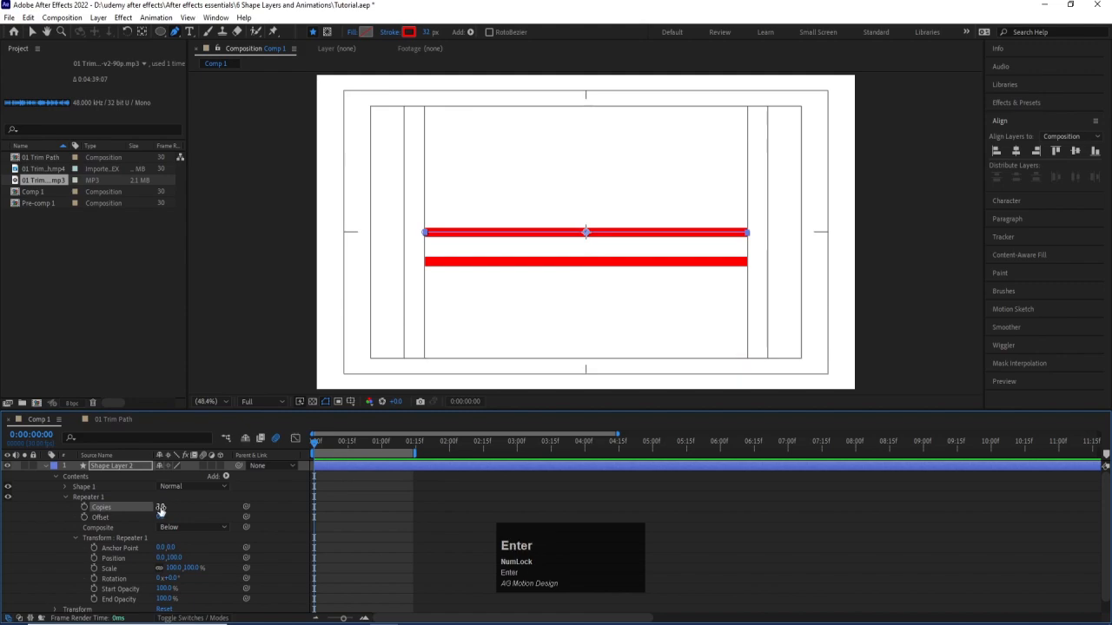
pyautogui.click(161, 509)
pyautogui.write('5')
pyautogui.click(199, 503)
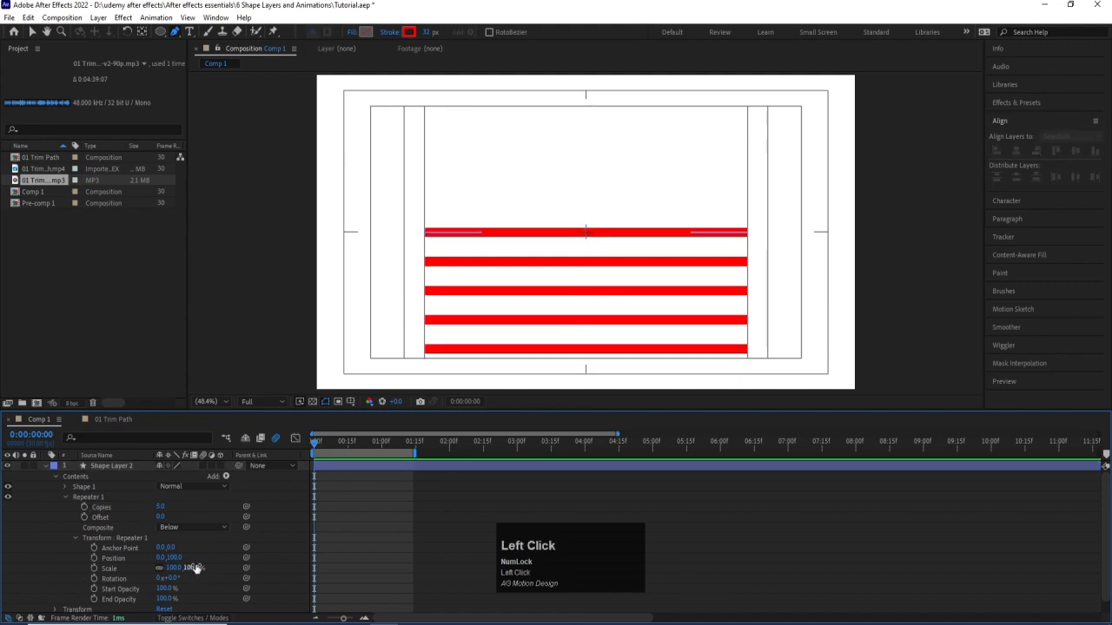
# Tighten the stack of lines by changing the Repeater's vertical Position to 48 and Copies to 8.
pyautogui.moveTo(171, 557); pyautogui.dragTo(163, 511)
pyautogui.scroll(-1, 210, 544)
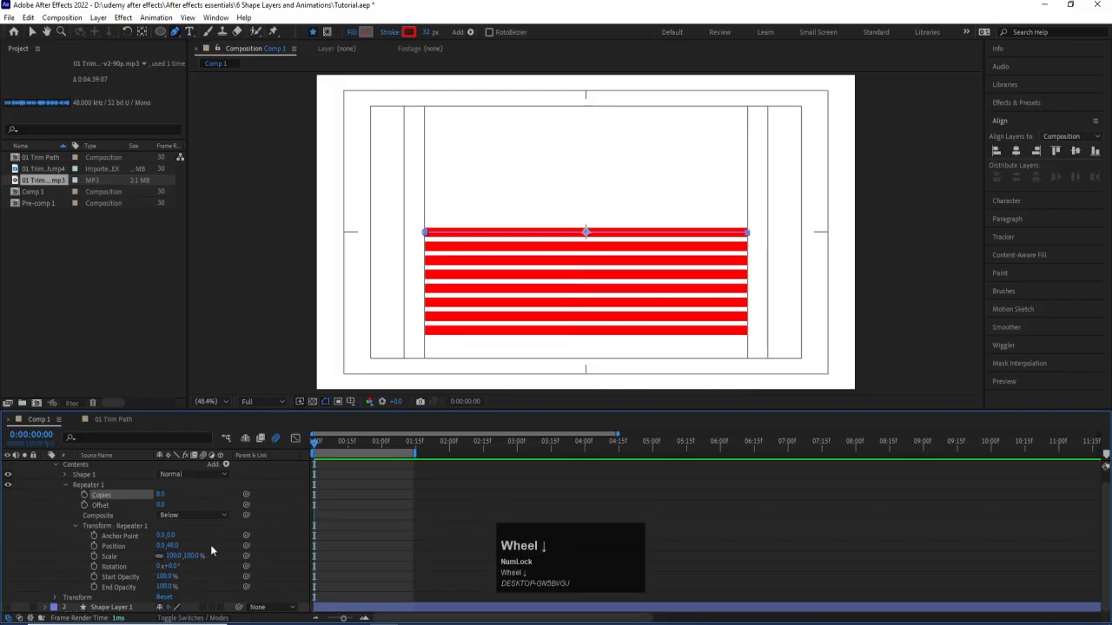
pyautogui.scroll(1, 113, 565)
pyautogui.scroll(-1, 132, 557)
# Set the Repeater's Scale to 91% and Rotation to 2°, and try a lower End Opacity before resetting it to 100%.
pyautogui.moveTo(183, 554); pyautogui.dragTo(54, 596)
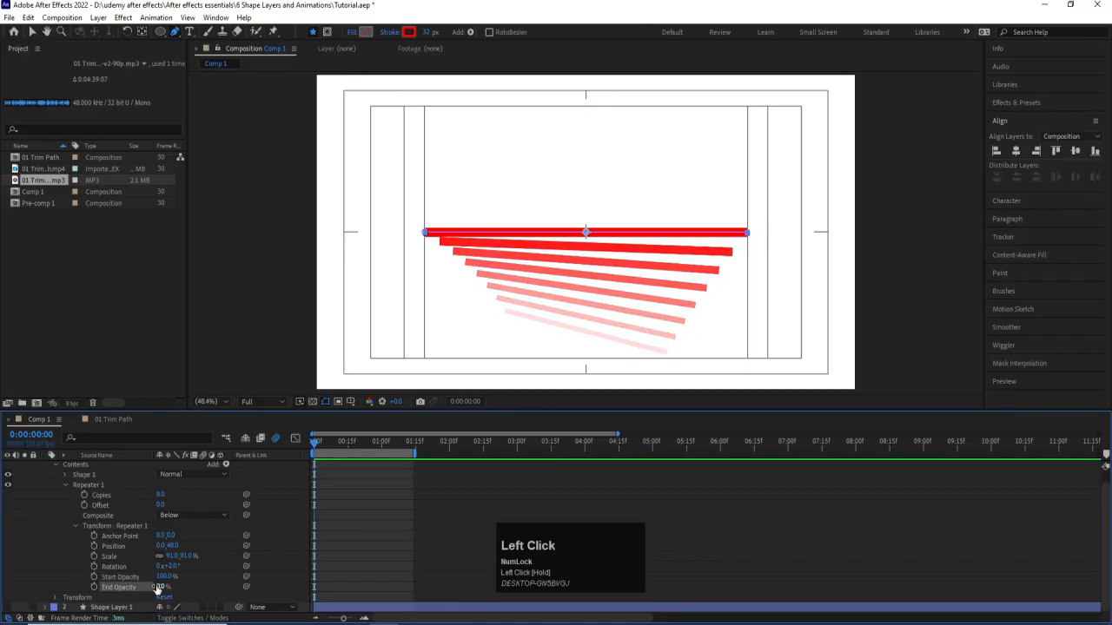
pyautogui.write('100')
pyautogui.press('Return')
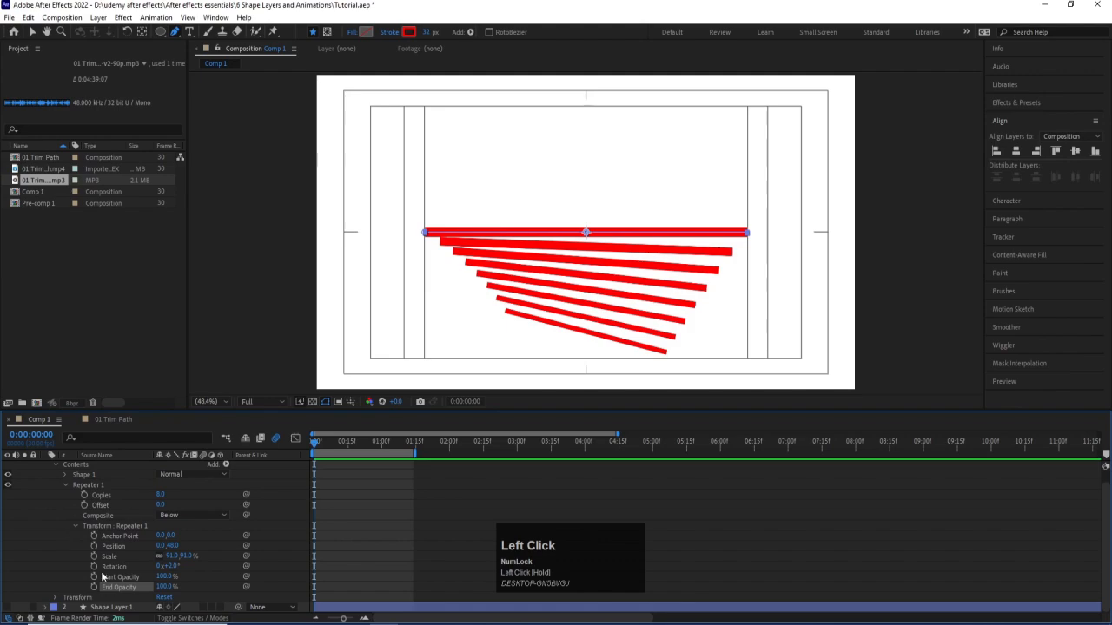
# Collapse Shape Layer 2 and delete it from the composition.
pyautogui.scroll(-1, 129, 598)
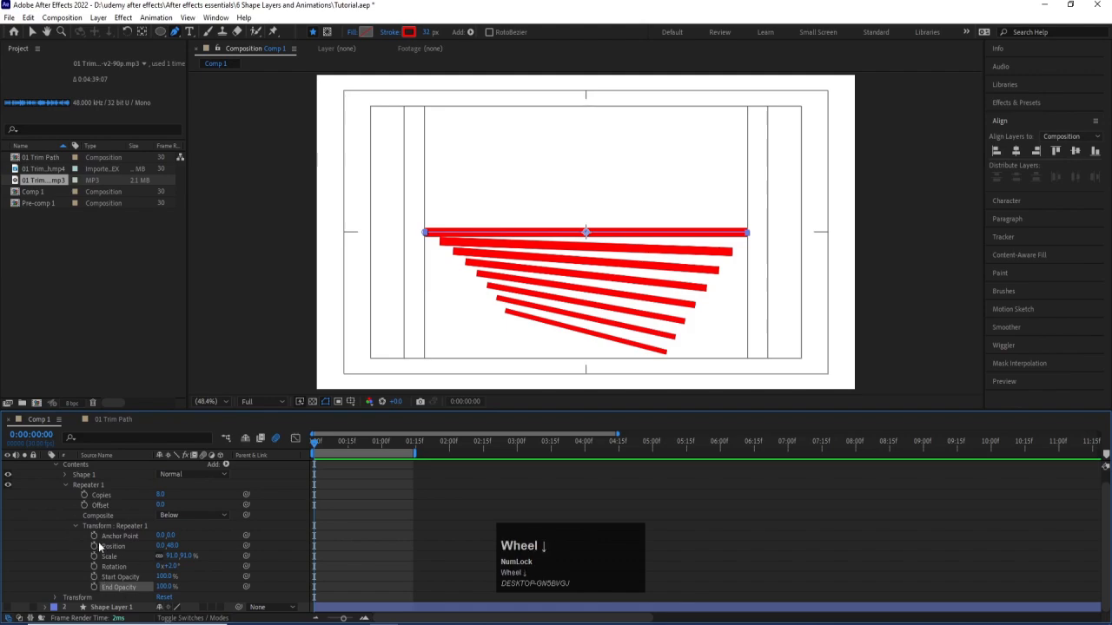
pyautogui.scroll(2, 97, 539)
pyautogui.click(46, 465)
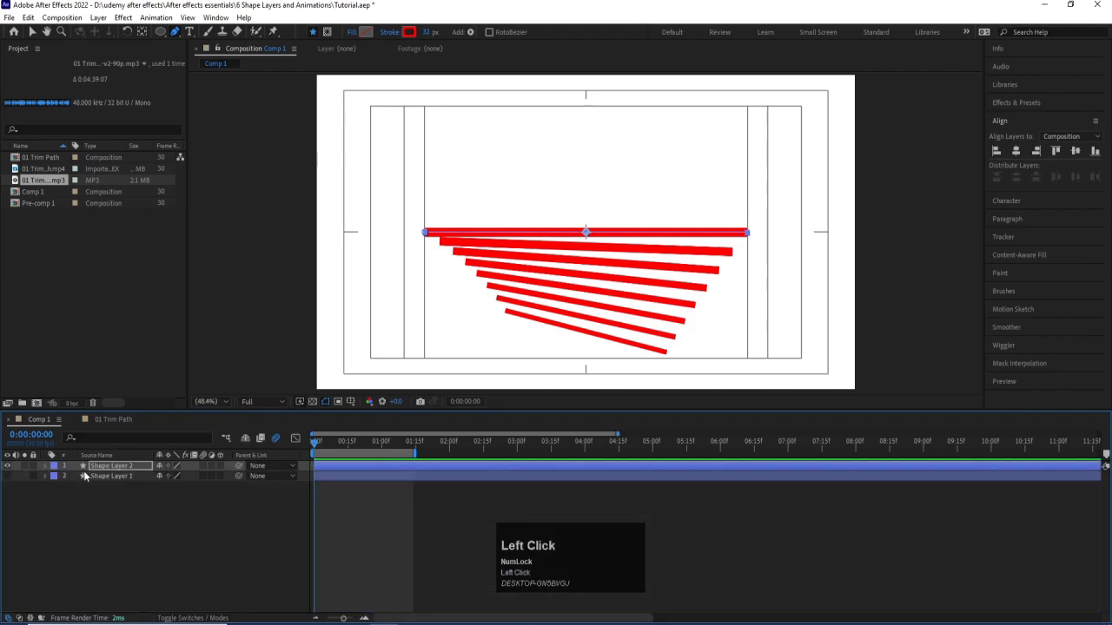
pyautogui.click(93, 466)
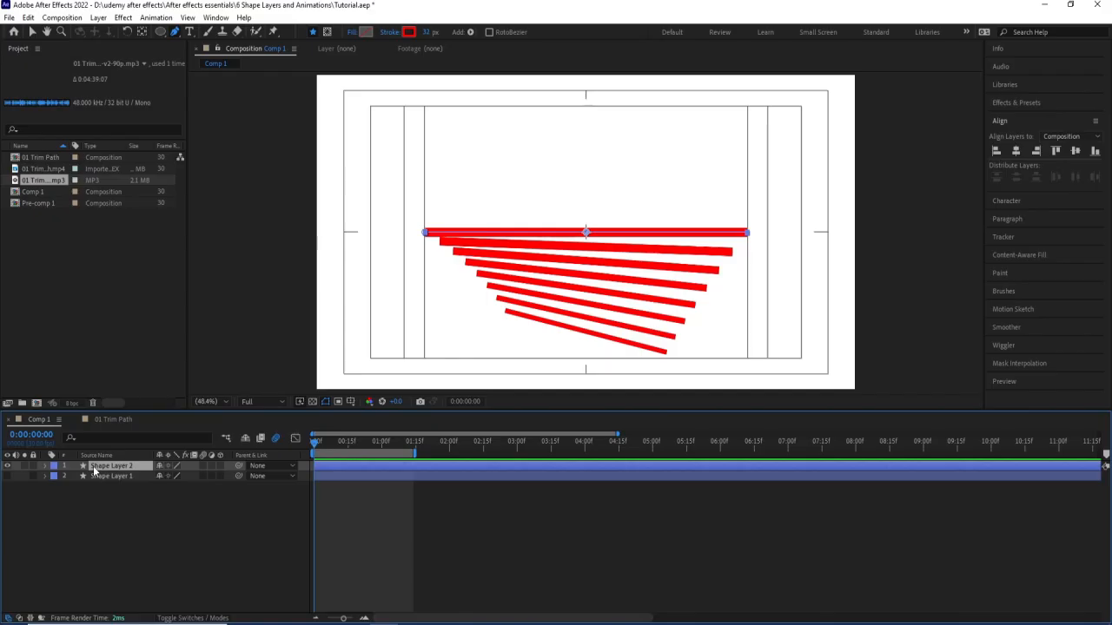
pyautogui.press('Delete')
# Expand the hidden Shape Layer 1 and delete that layer to empty the composition.
pyautogui.click(45, 467)
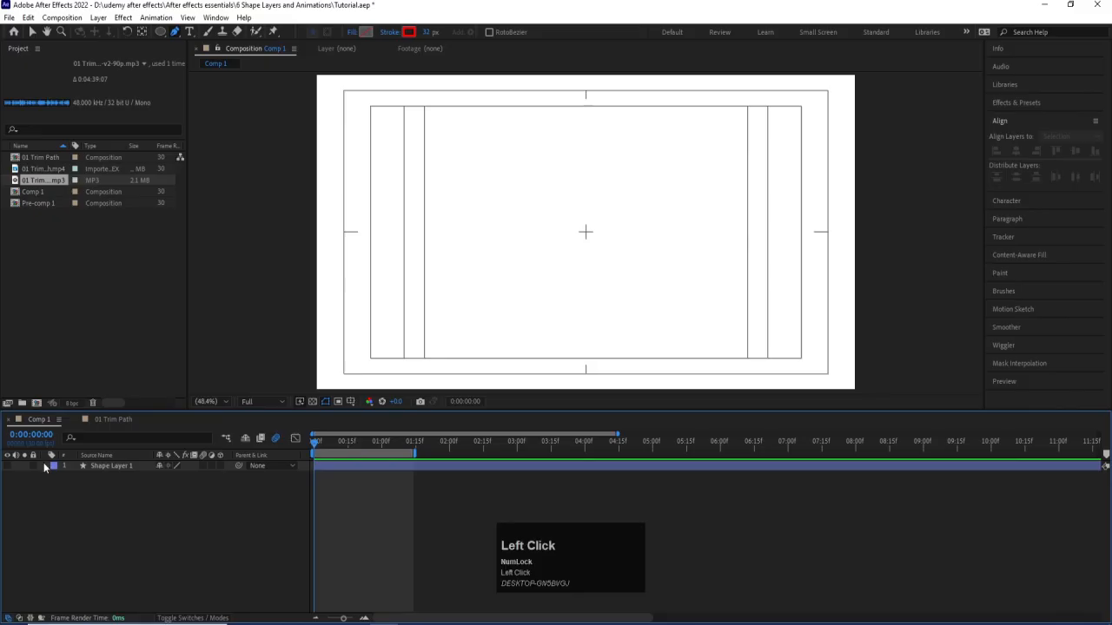
pyautogui.click(88, 497)
pyautogui.click(96, 467)
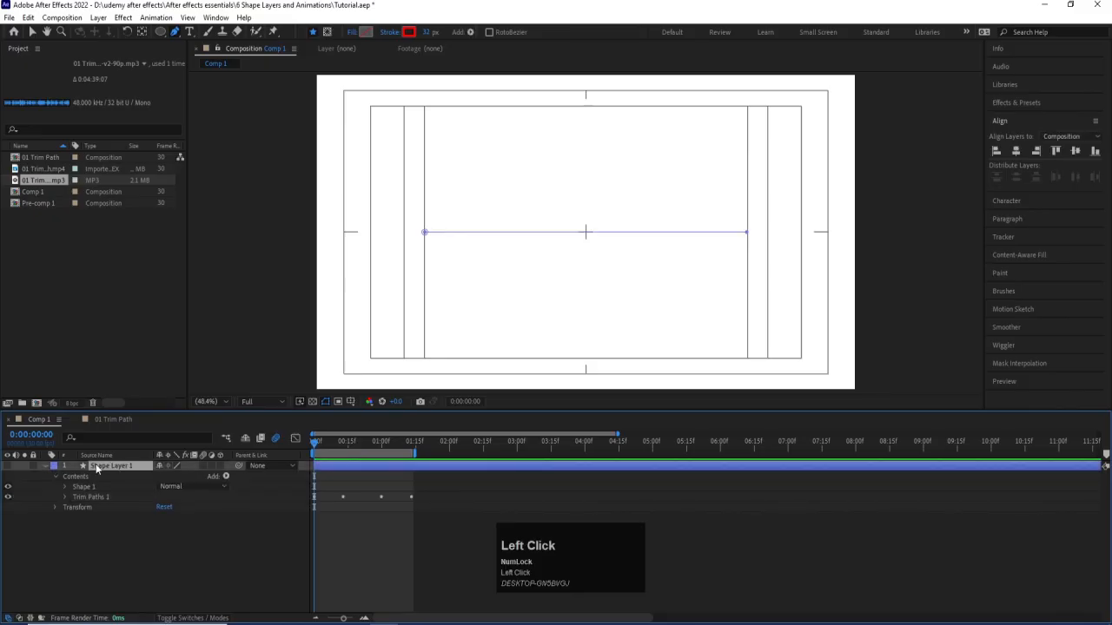
pyautogui.press('Delete')
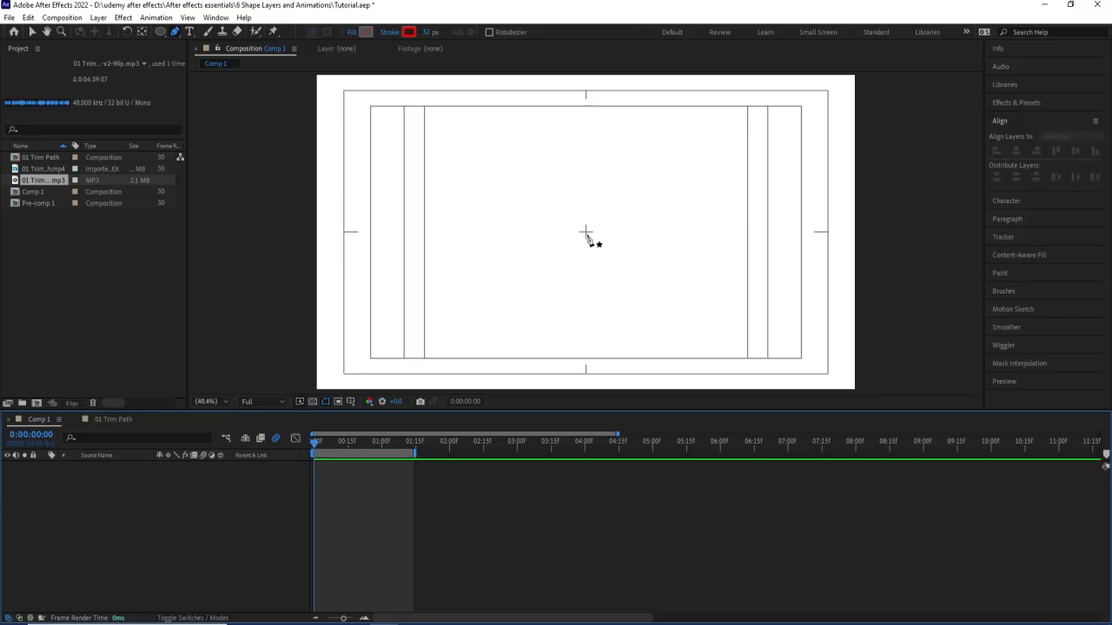
# Draw a vertical red line from the composition's centre up to near the top of the frame, and centre the layer's anchor point.
pyautogui.click(585, 231)
pyautogui.click(584, 117)
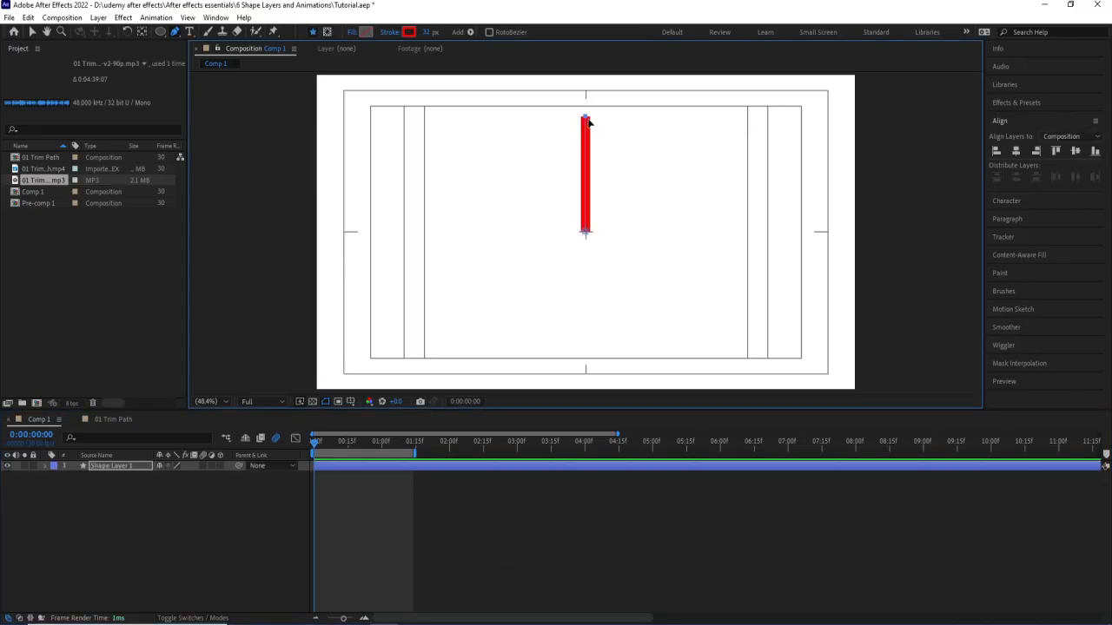
pyautogui.click(102, 468)
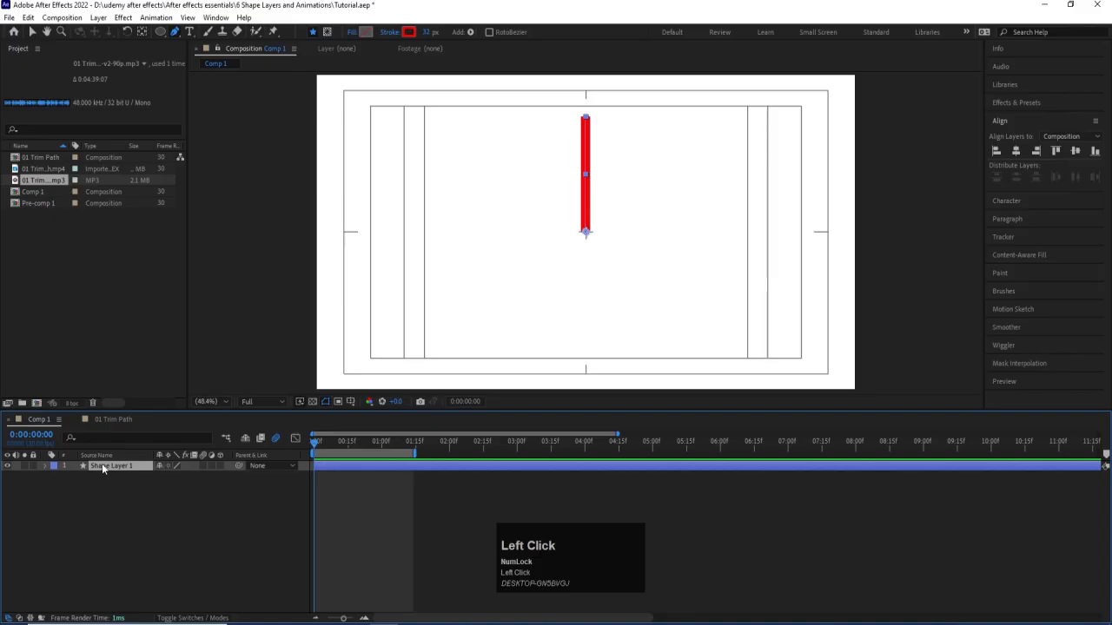
pyautogui.hotkey('ctrl', 'alt', 'Home')
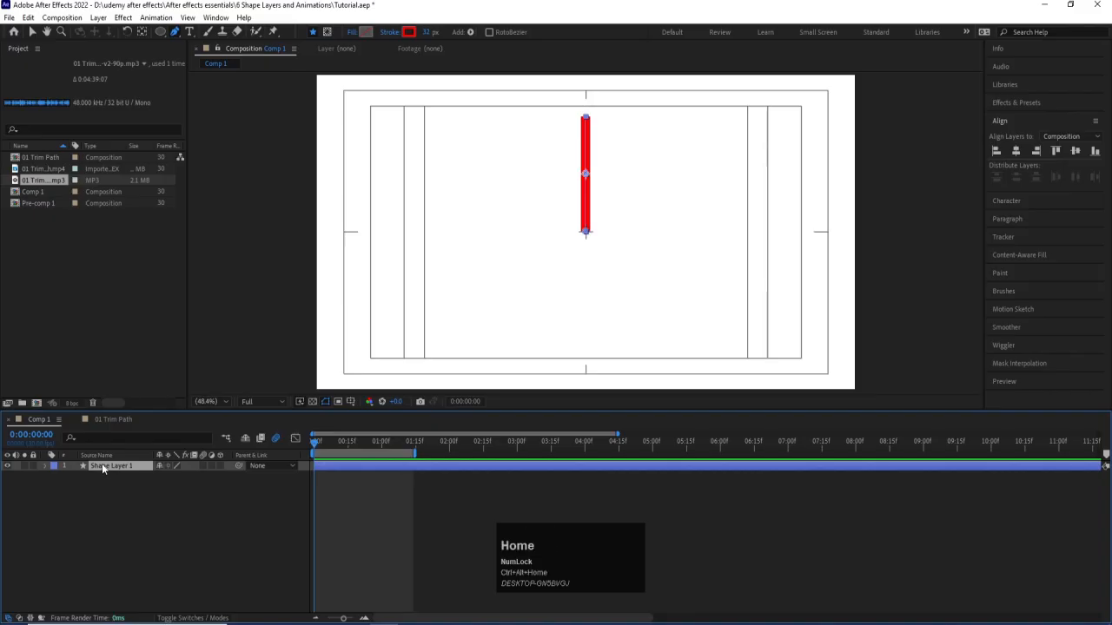
# Centre the vertical line horizontally in the composition and nudge it until its lower end meets the centre mark.
pyautogui.click(1016, 151)
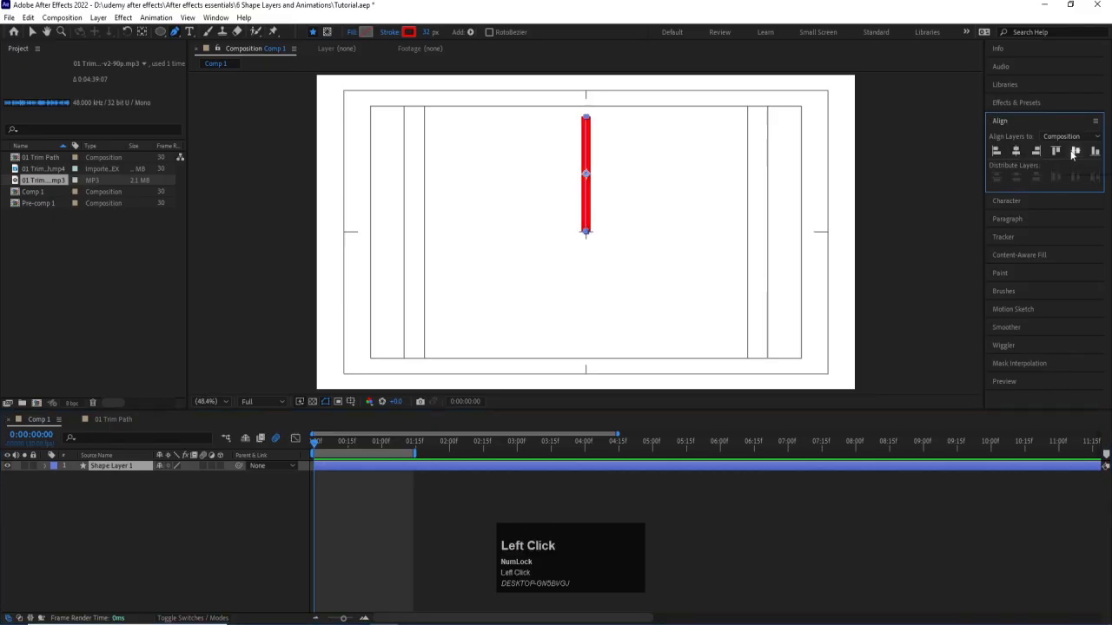
pyautogui.click(1016, 151)
pyautogui.keyDown('alt'); pyautogui.scroll(4, 586, 226); pyautogui.keyUp('alt')
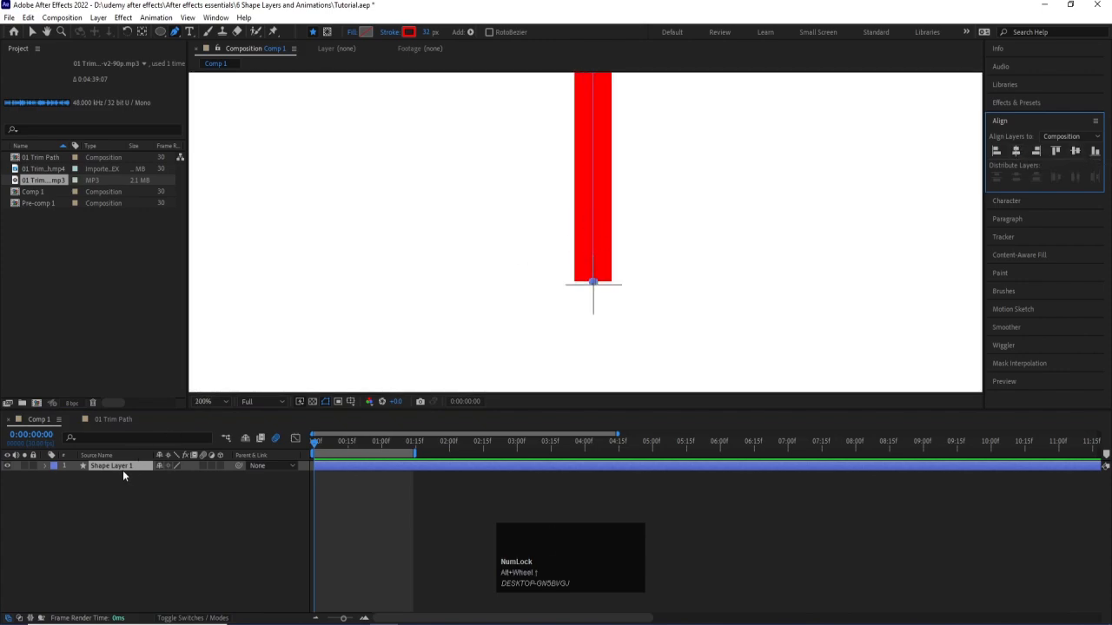
pyautogui.press('Num_Lock')
pyautogui.press('Down')
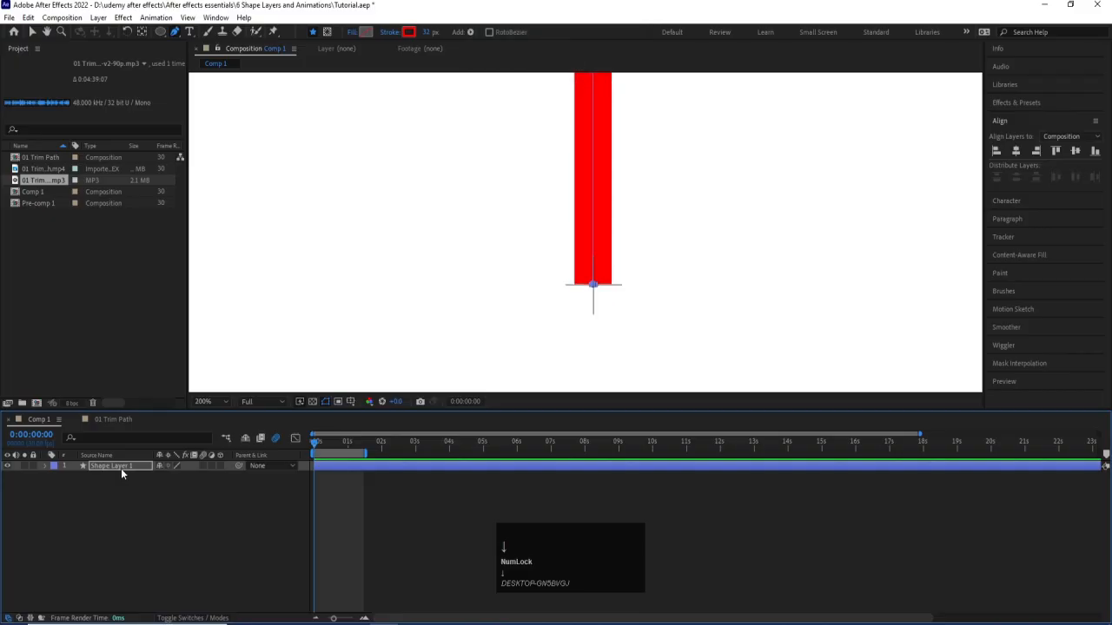
pyautogui.press('Right')
pyautogui.press('Right')
pyautogui.press('Left')
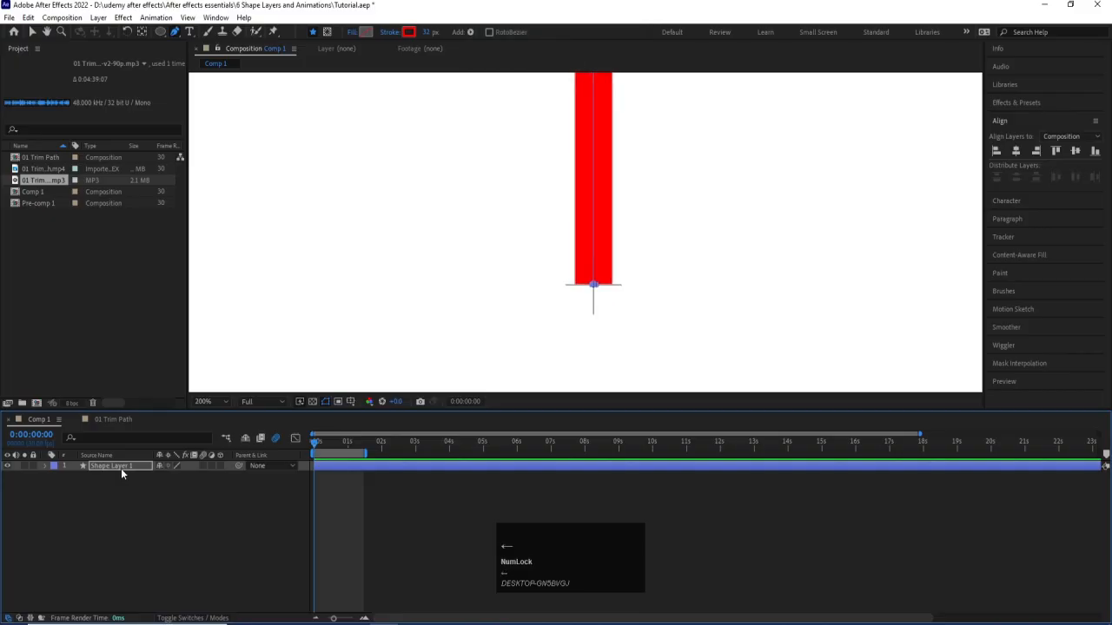
# Move the line's anchor point to its lower end at the composition's centre with the Pan Behind tool.
pyautogui.click(142, 32)
pyautogui.scroll(-2, 602, 205)
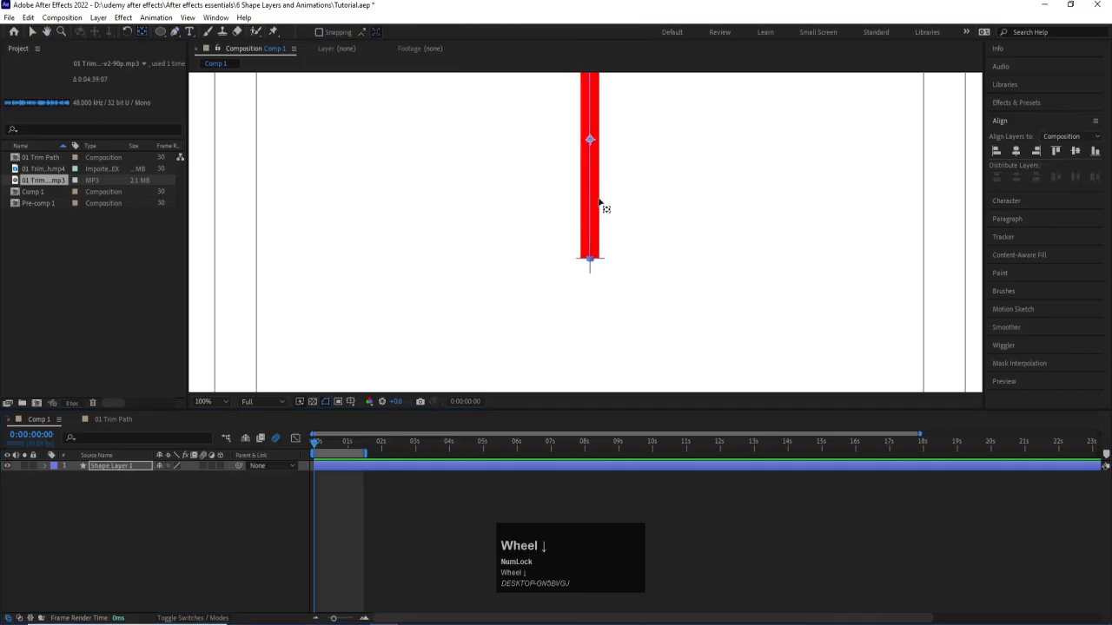
pyautogui.moveTo(591, 145); pyautogui.dragTo(590, 259)
pyautogui.scroll(6, 590, 259)
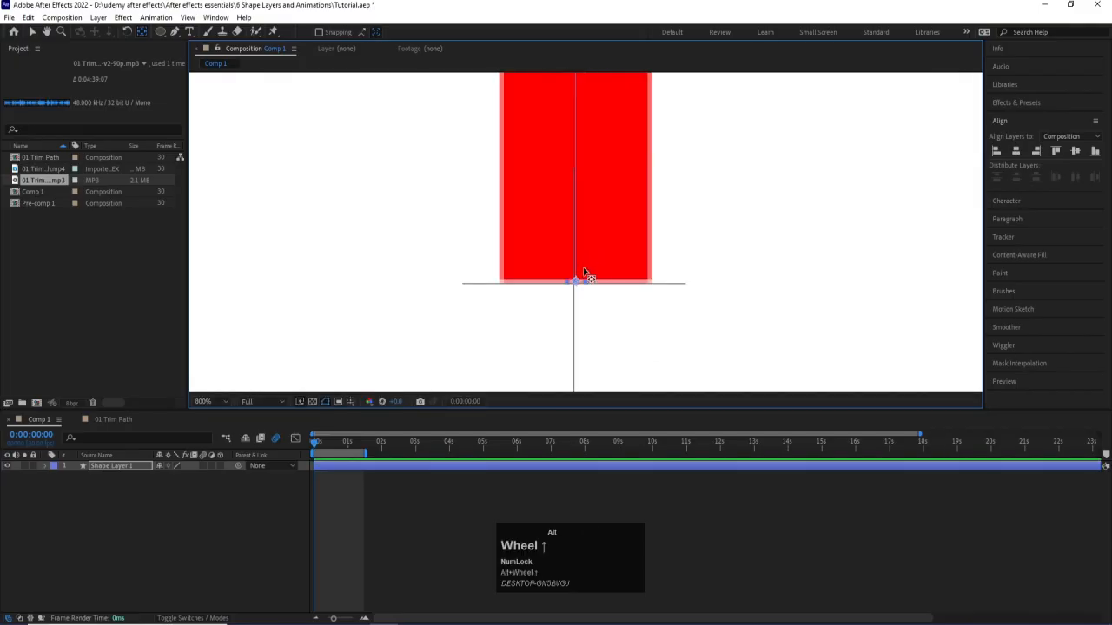
pyautogui.click(224, 402)
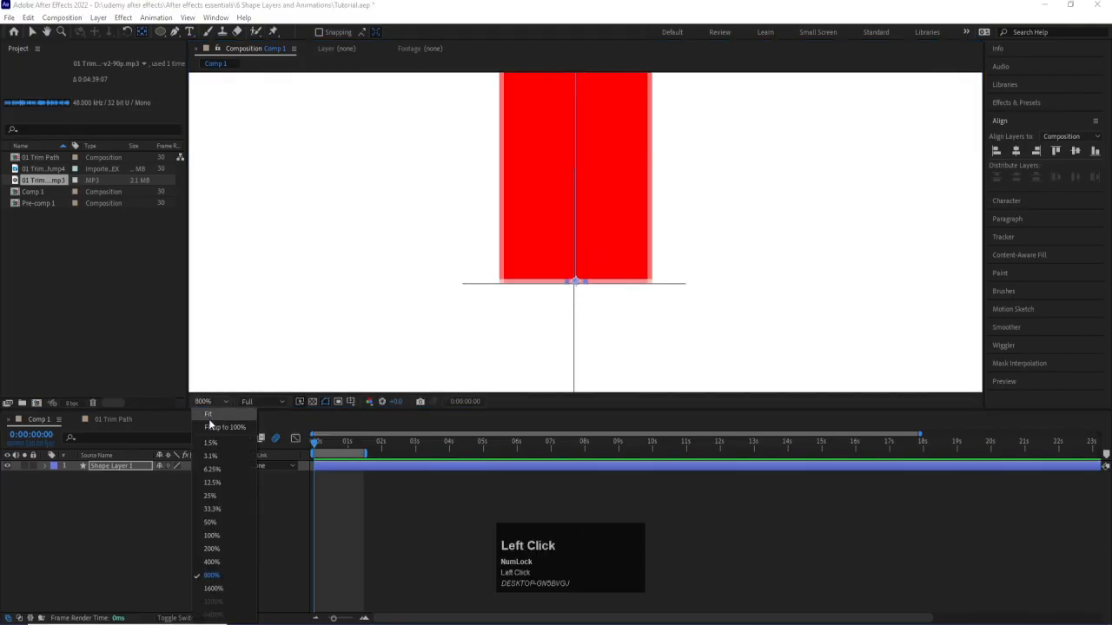
pyautogui.click(209, 418)
# Add a Repeater to Shape Layer 1 and expand the Repeater's properties.
pyautogui.click(120, 469)
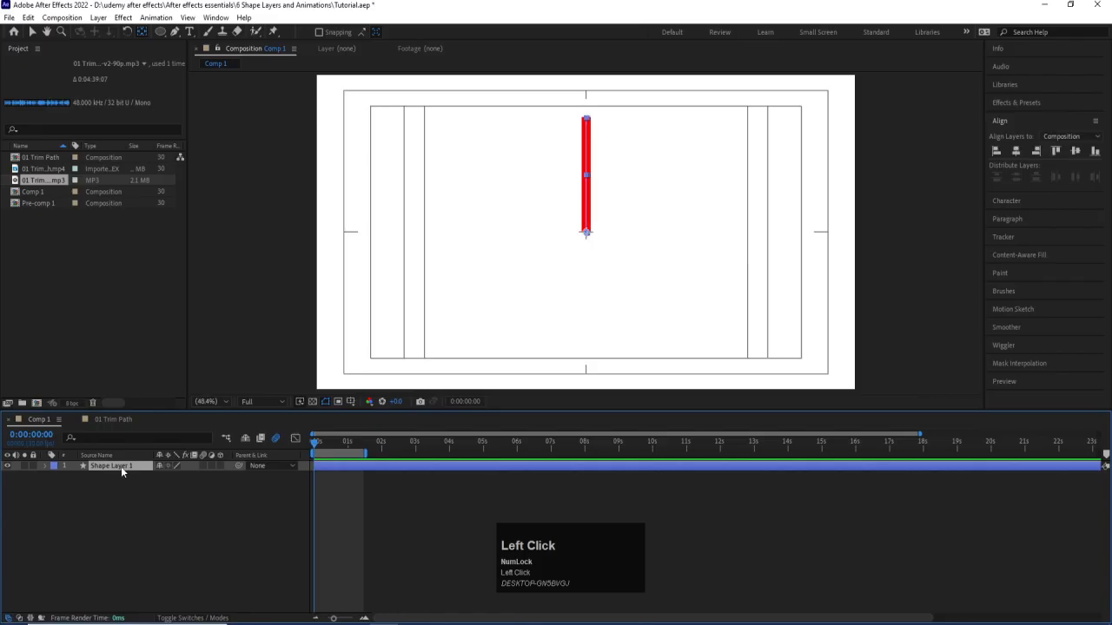
pyautogui.click(46, 467)
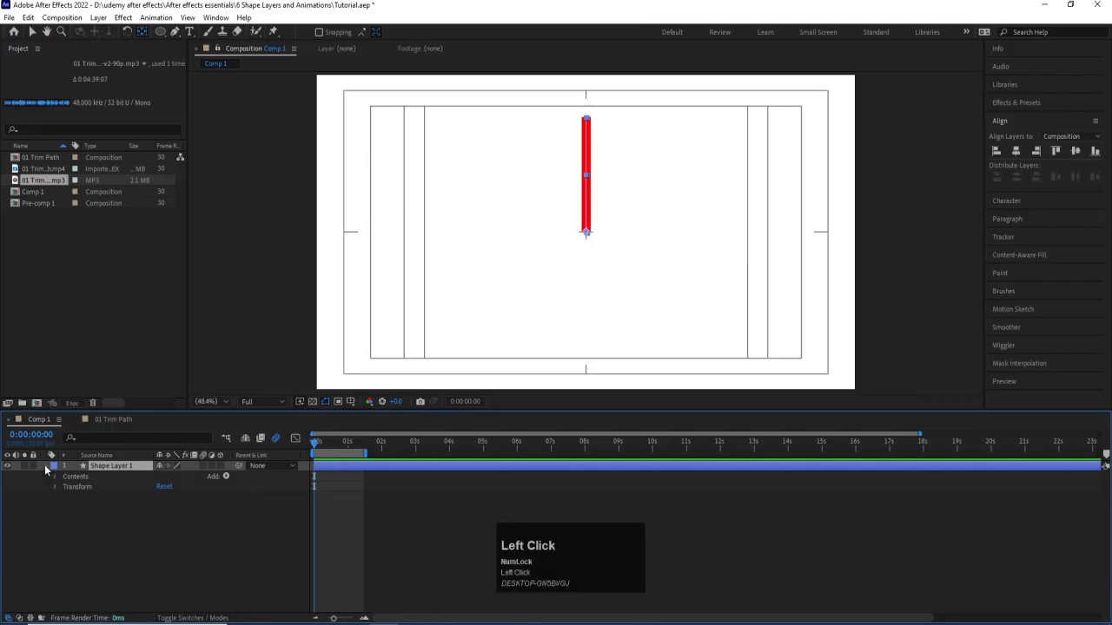
pyautogui.click(127, 525)
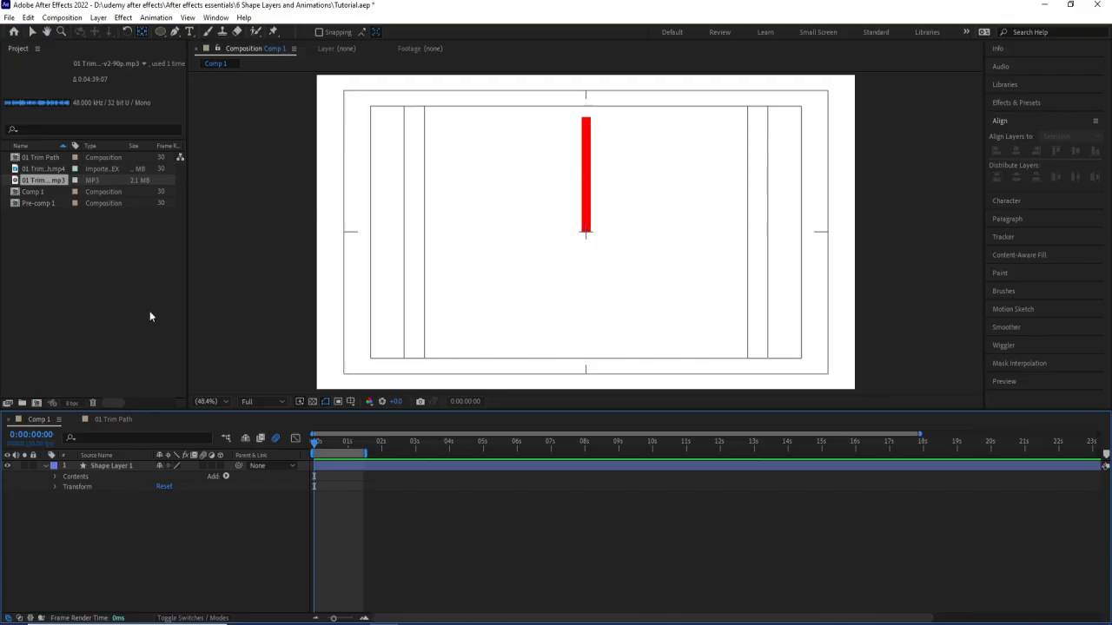
pyautogui.click(226, 476)
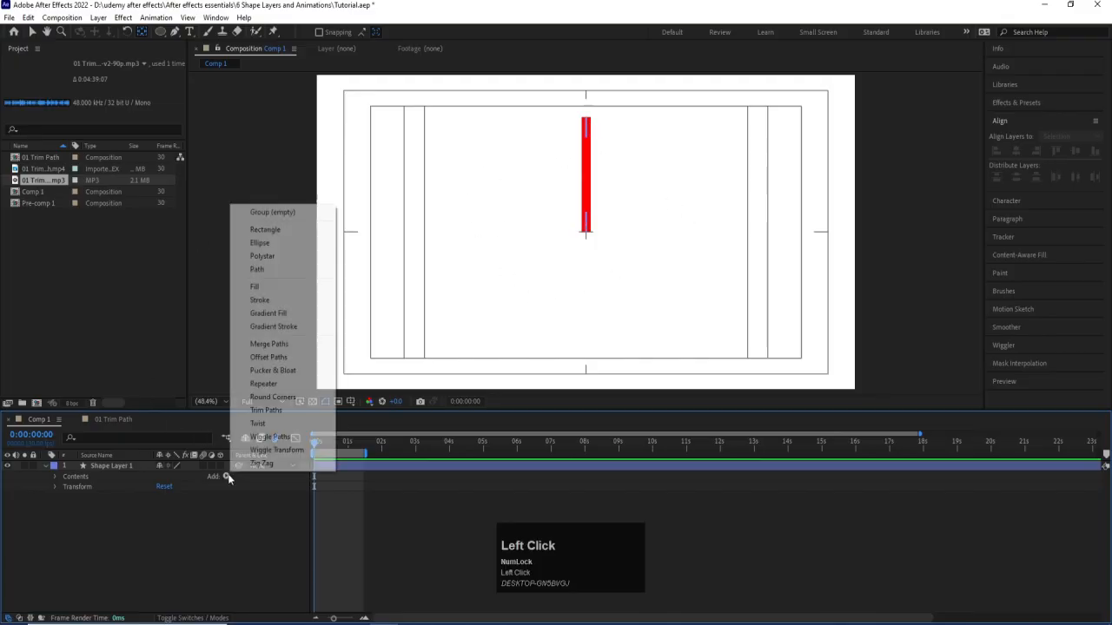
pyautogui.click(266, 383)
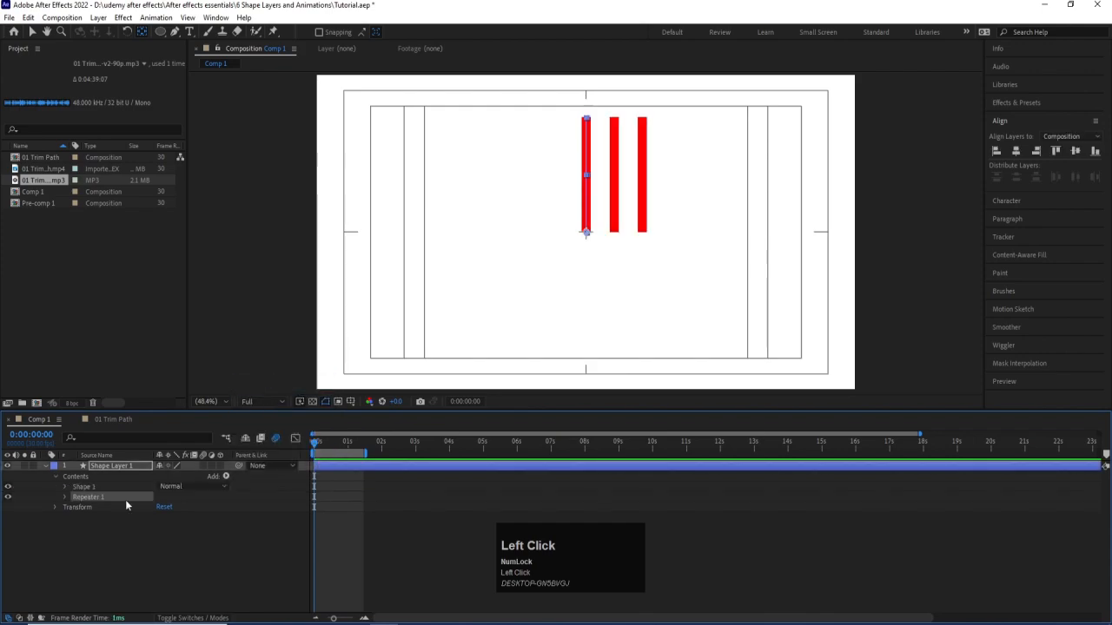
pyautogui.click(65, 497)
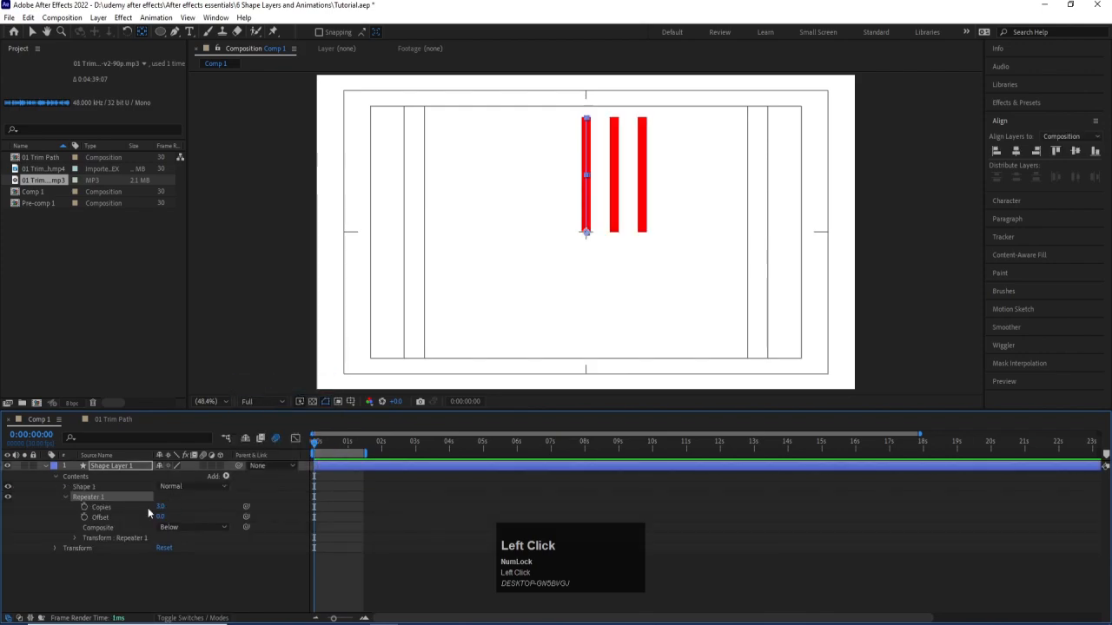
# Set the Repeater's Copies to 6 and expand its Transform properties.
pyautogui.moveTo(160, 507)
pyautogui.mouseDown()
pyautogui.moveTo(168, 510)
pyautogui.moveTo(149, 512)
pyautogui.mouseUp()
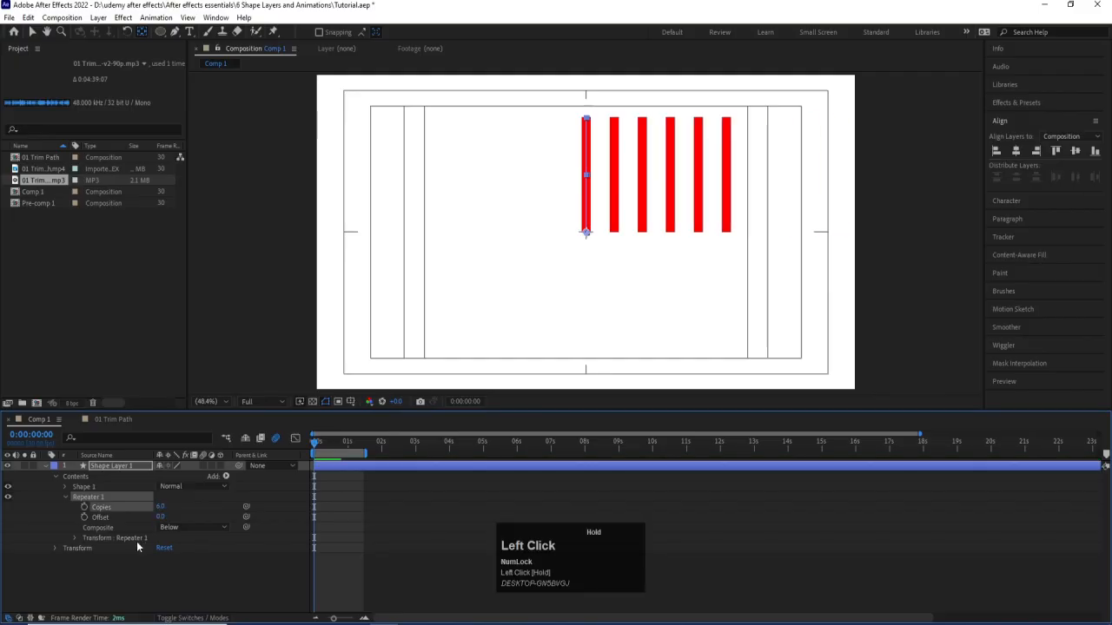
pyautogui.click(75, 539)
pyautogui.scroll(-1, 123, 537)
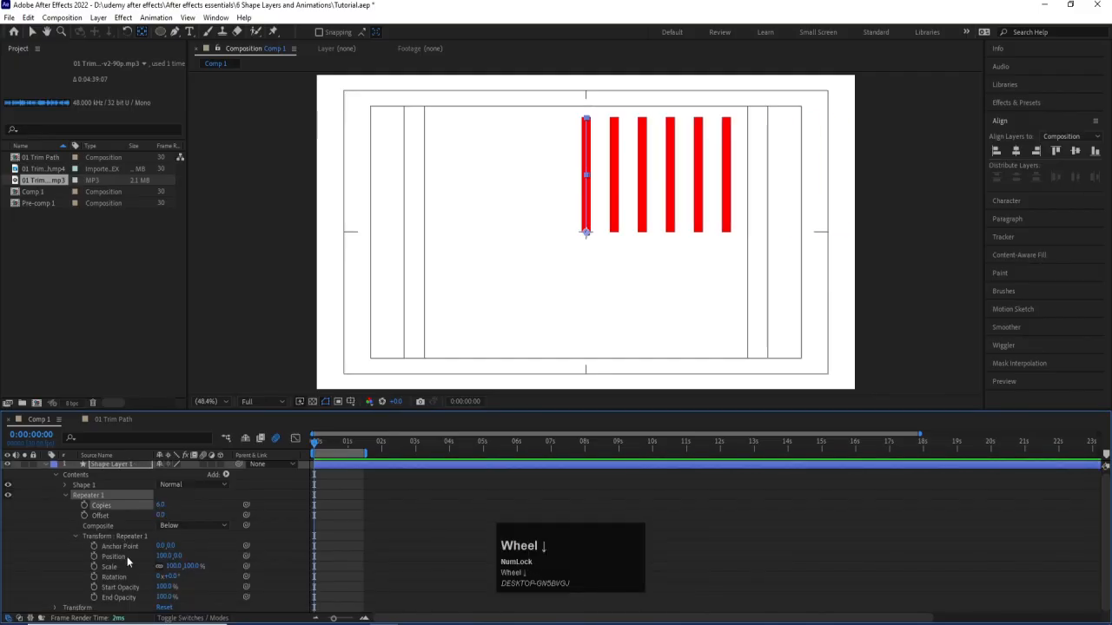
# Experiment with the Repeater's Position and Rotation, finishing with Rotation at 0° and Position at 0,0.
pyautogui.moveTo(164, 556); pyautogui.dragTo(193, 573)
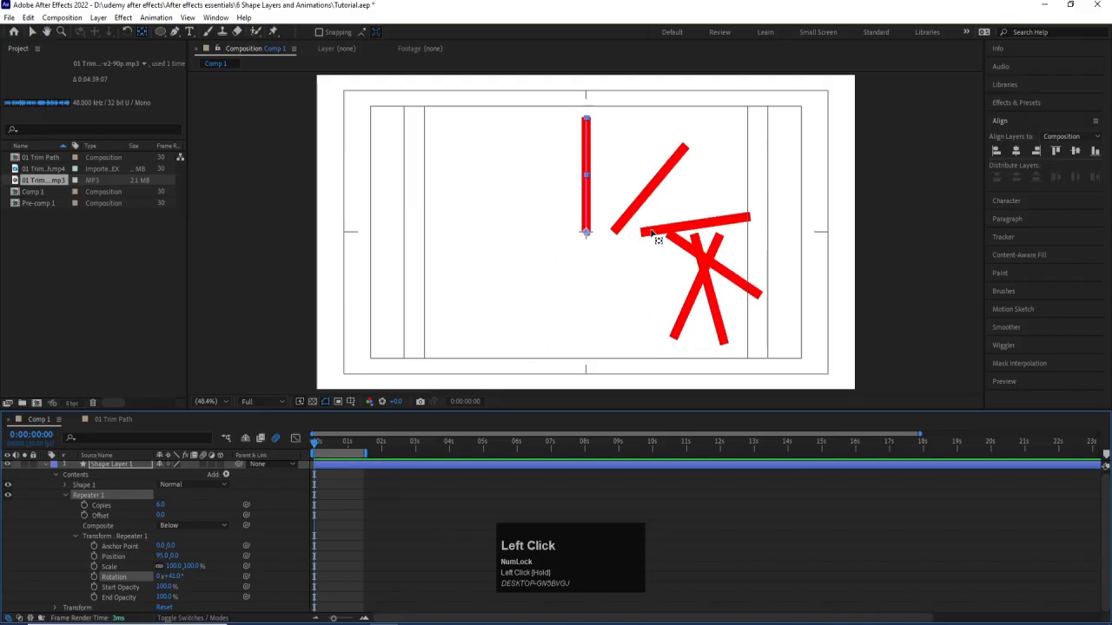
pyautogui.click(172, 576)
pyautogui.write('0')
pyautogui.press('Return')
pyautogui.click(160, 556)
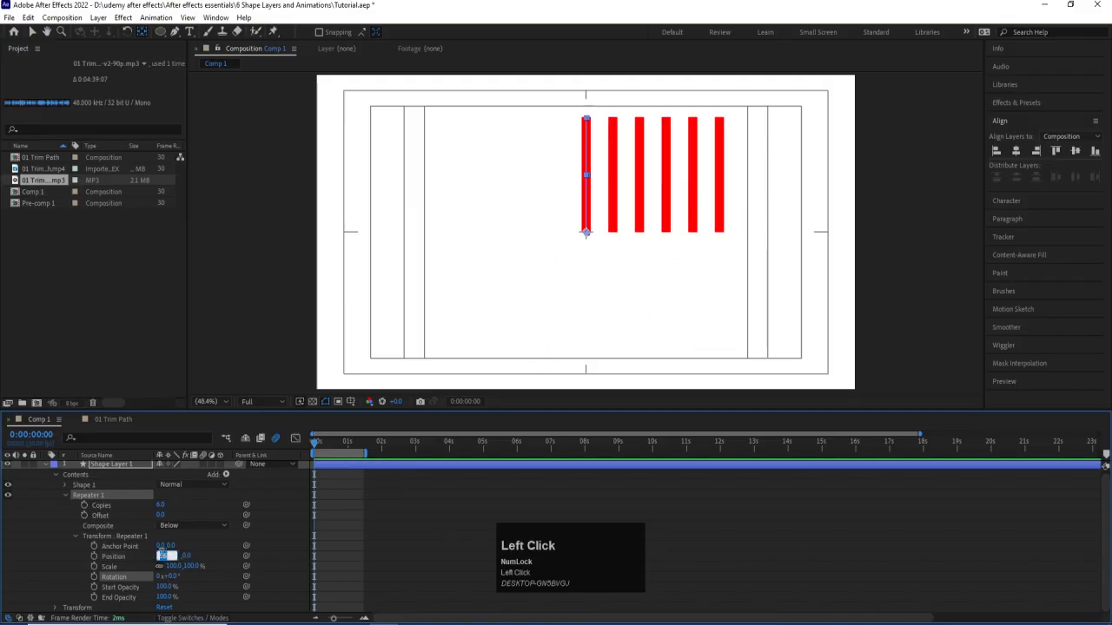
pyautogui.write('0')
pyautogui.press('Return')
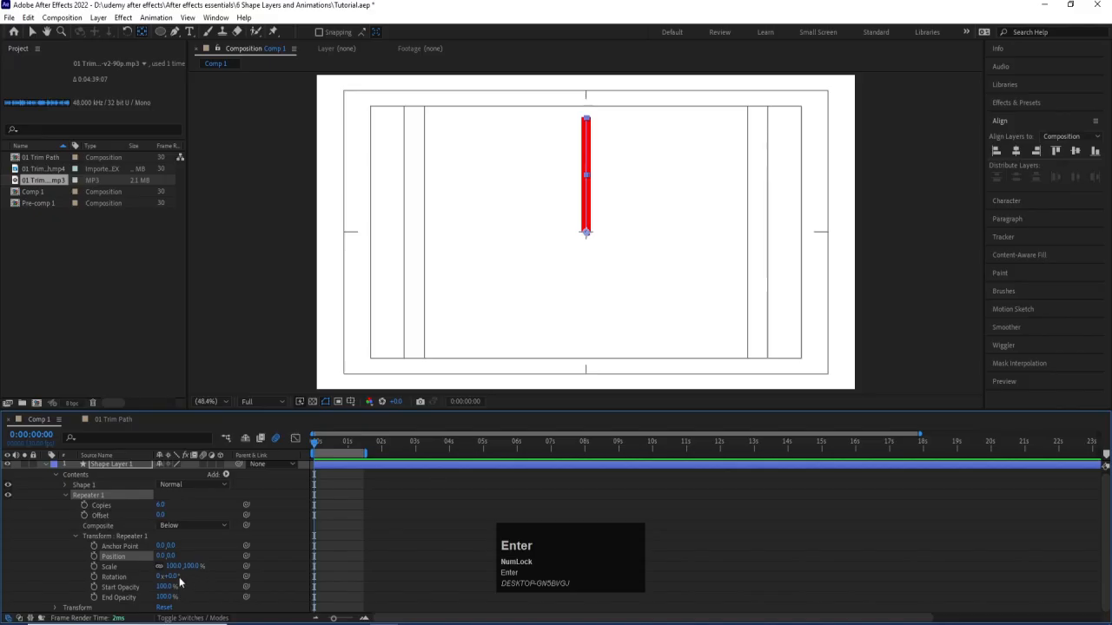
# Try a Repeater Rotation of 60° to fan the copies around the centre, and reset it to 0°.
pyautogui.moveTo(179, 577); pyautogui.dragTo(215, 580)
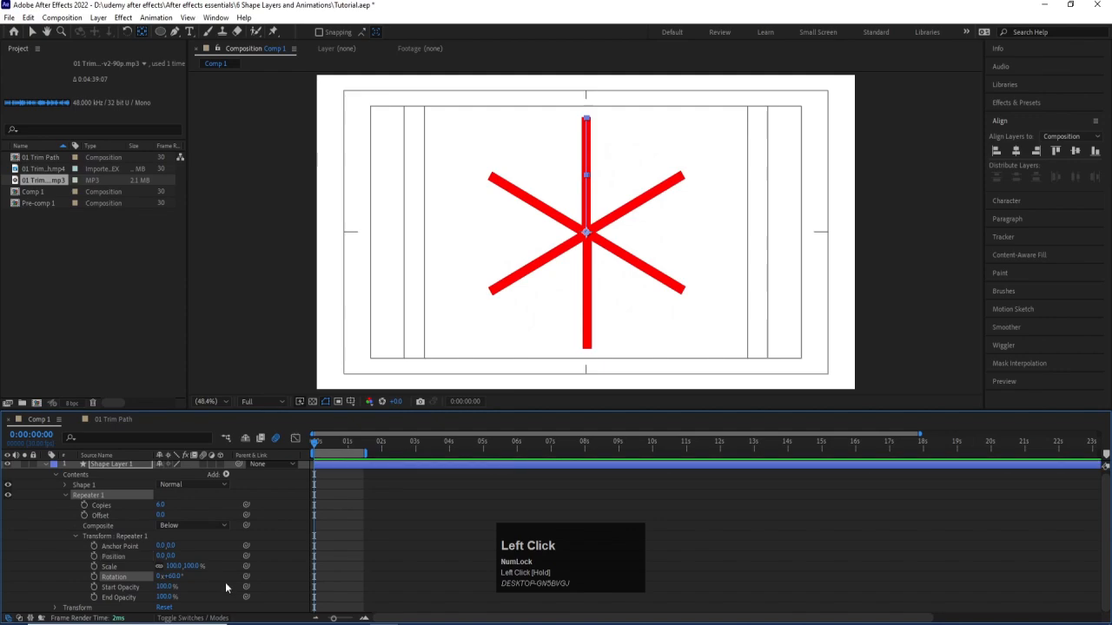
pyautogui.click(182, 580)
pyautogui.write('0')
pyautogui.press('Return')
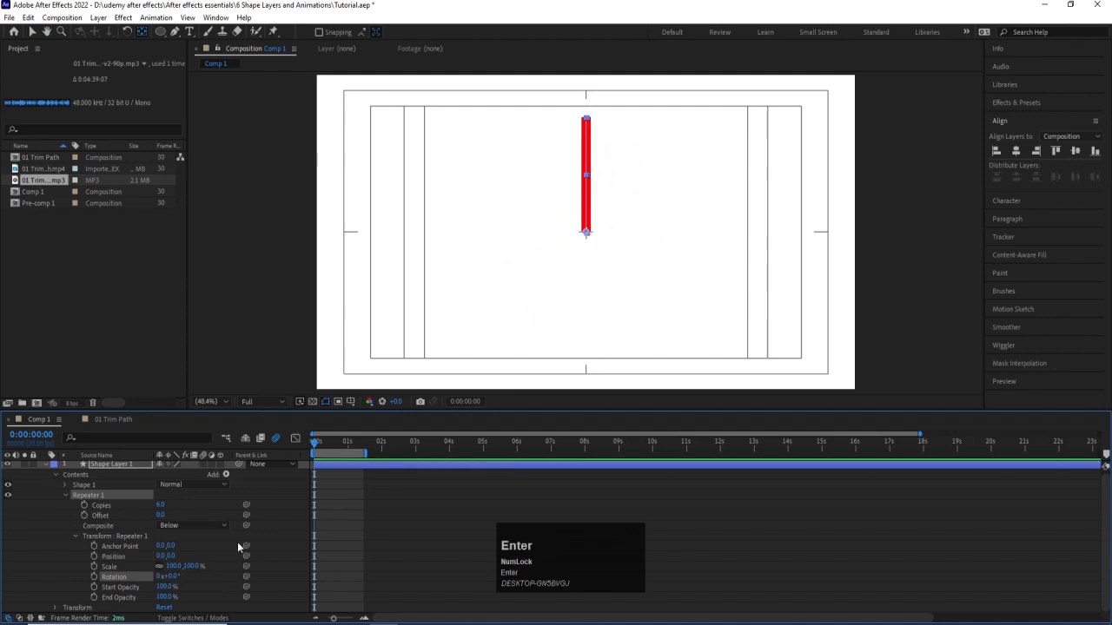
# Set the Repeater's Copies to 18 and its Rotation to 18°.
pyautogui.click(160, 504)
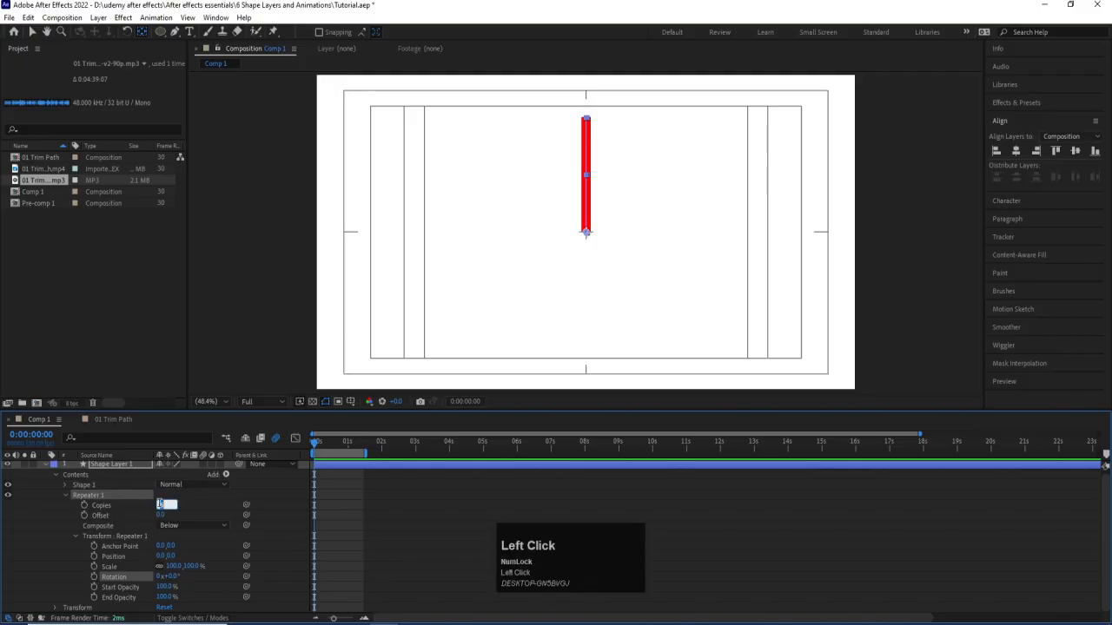
pyautogui.write('10')
pyautogui.press('Return')
pyautogui.moveTo(174, 577); pyautogui.dragTo(190, 581)
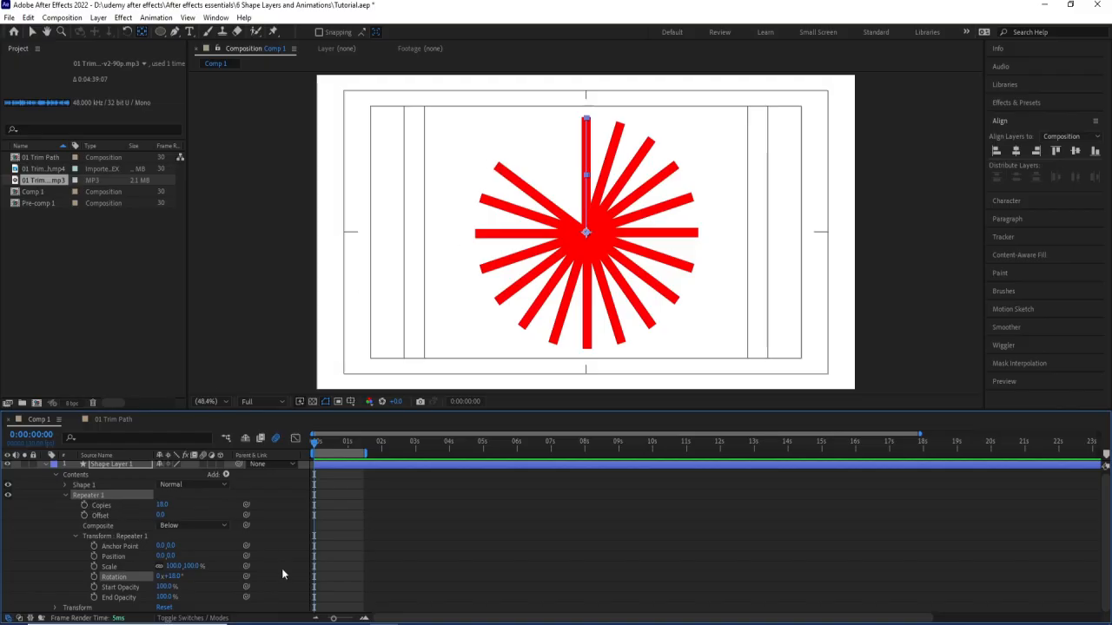
# Set the Repeater's Rotation to 360/18 to distribute the copies evenly around the full circle.
pyautogui.click(173, 576)
pyautogui.write('360')
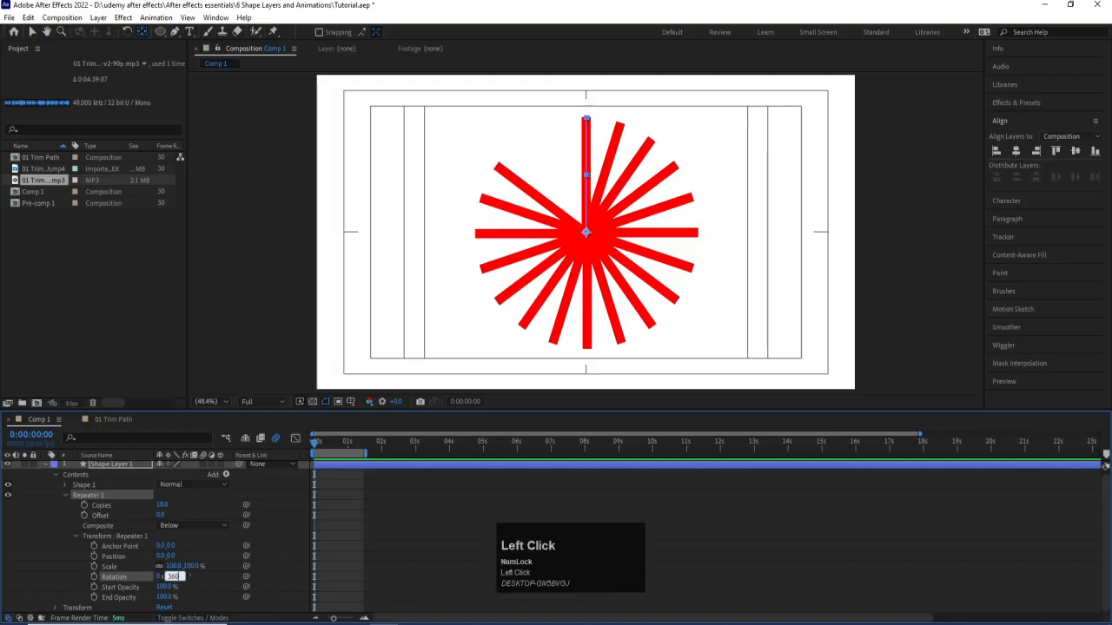
pyautogui.write('/')
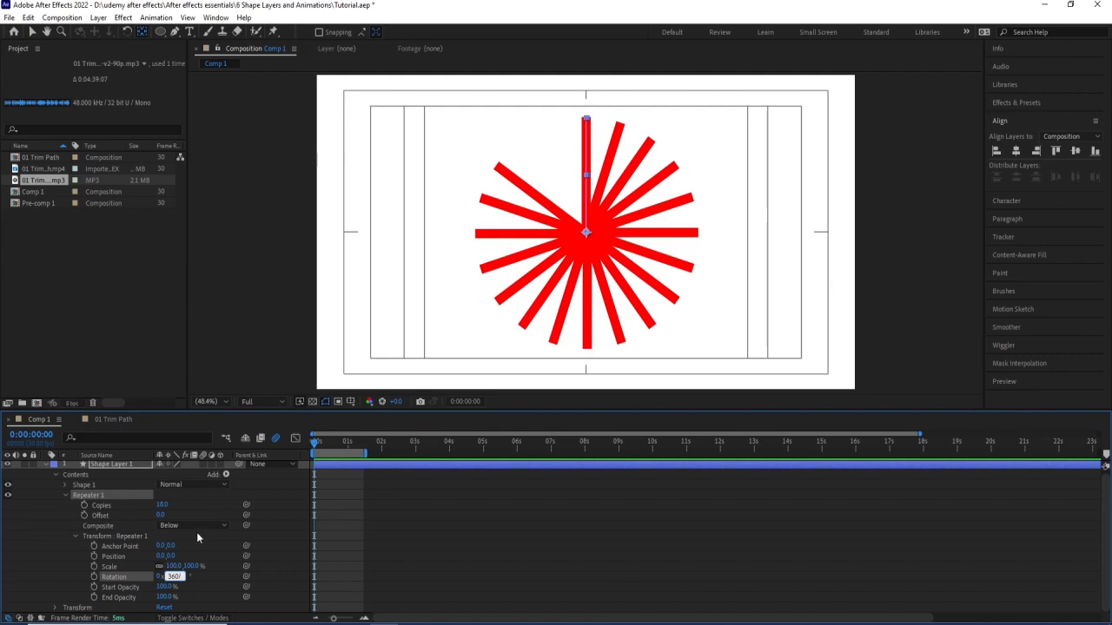
pyautogui.write('18')
pyautogui.press('Return')
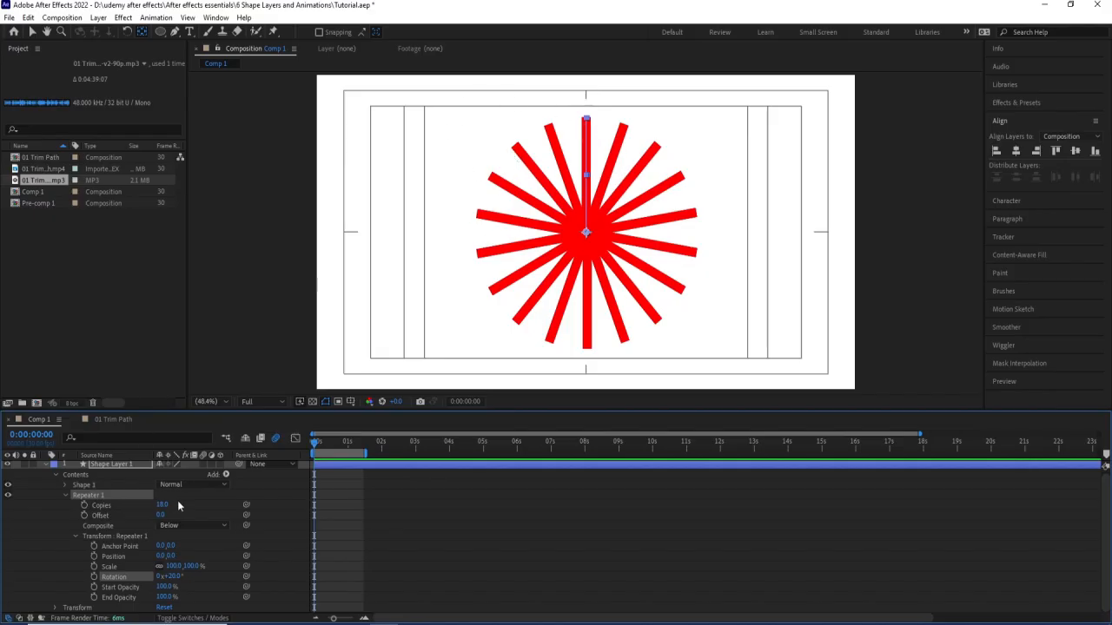
# Try other Repeater Rotation values and restore the Rotation to 20°.
pyautogui.click(172, 577)
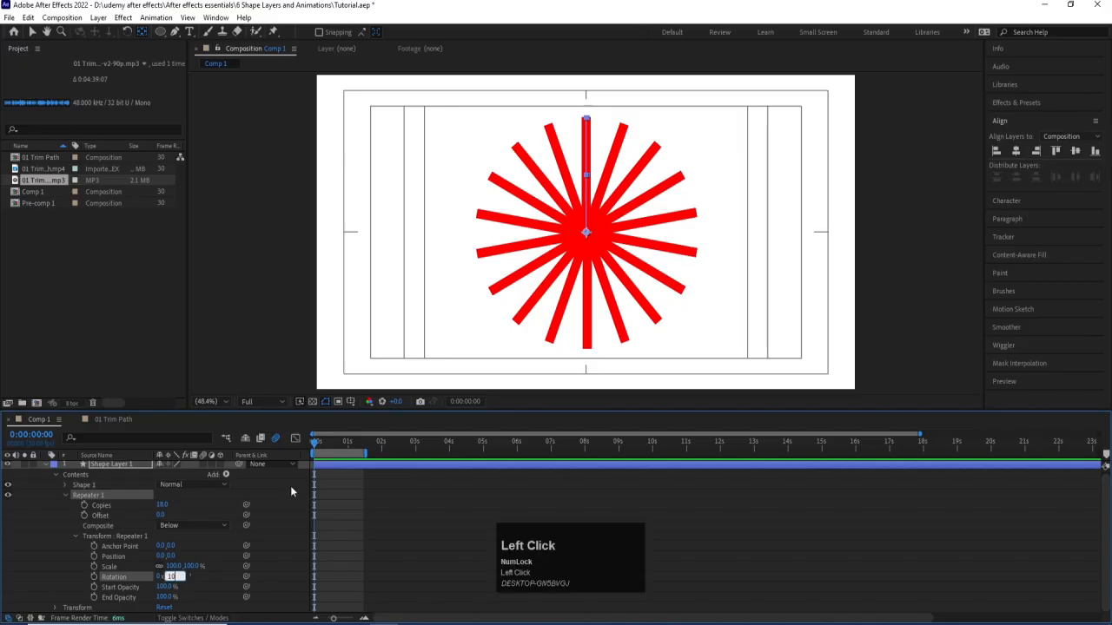
pyautogui.press('Return')
pyautogui.moveTo(173, 582); pyautogui.dragTo(185, 581)
pyautogui.click(178, 577)
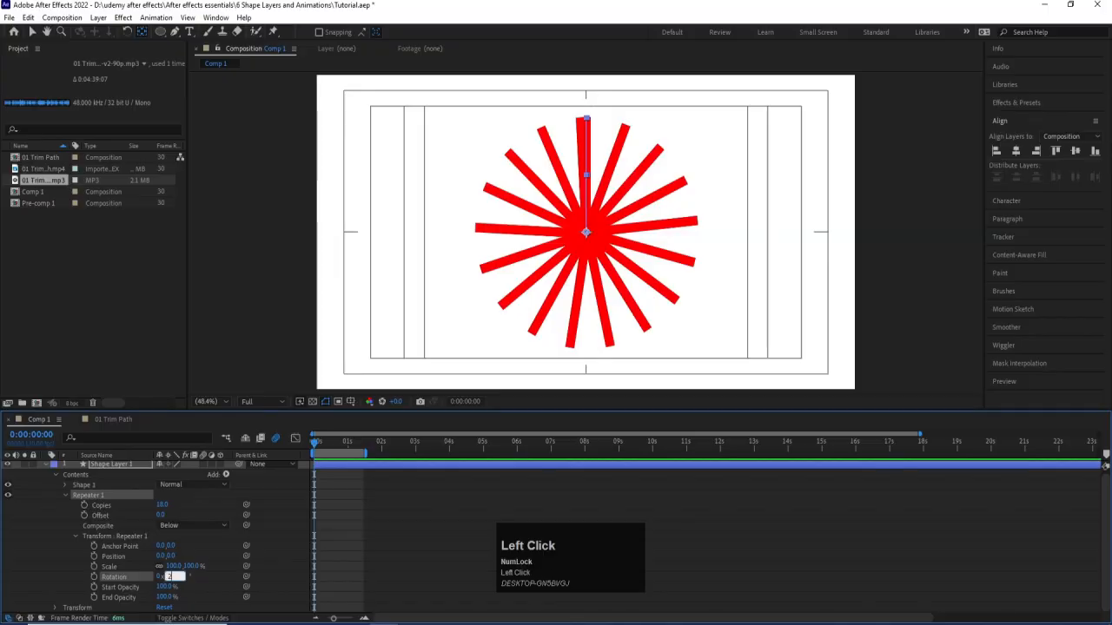
pyautogui.write('20')
pyautogui.press('Return')
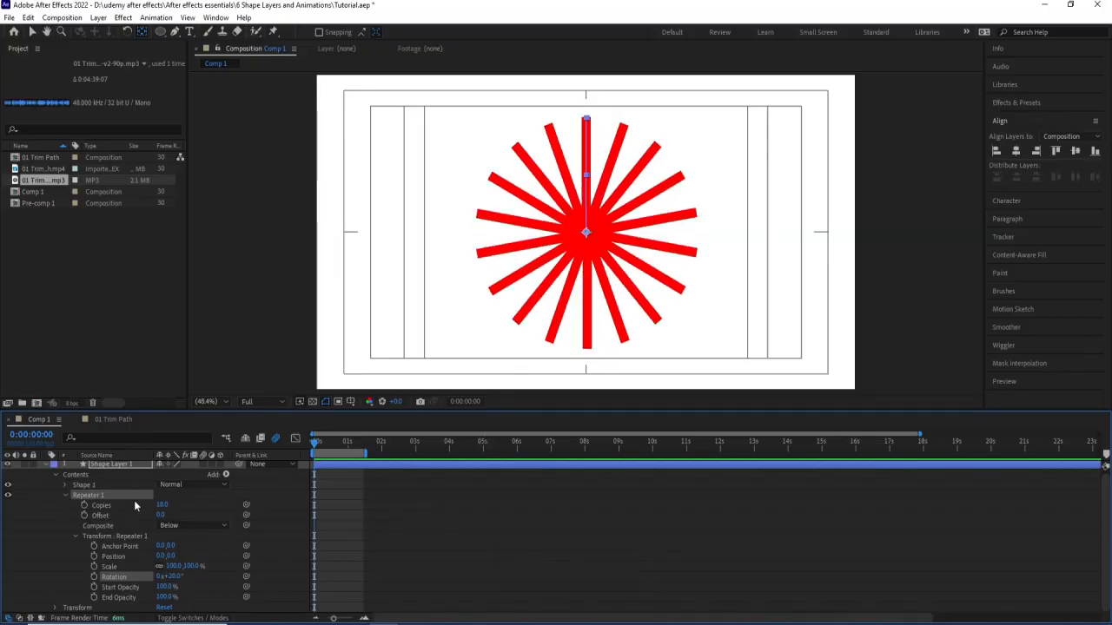
# Collapse the Repeater, add Trim Paths to the Contents of Shape Layer 1, and expand its properties.
pyautogui.click(75, 538)
pyautogui.click(65, 498)
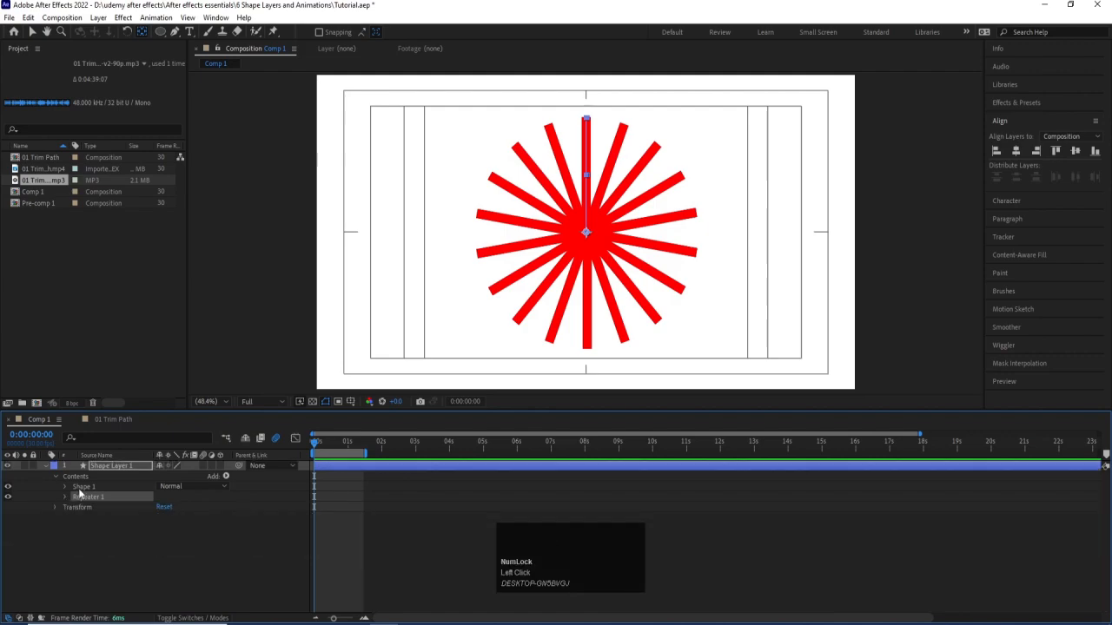
pyautogui.click(102, 479)
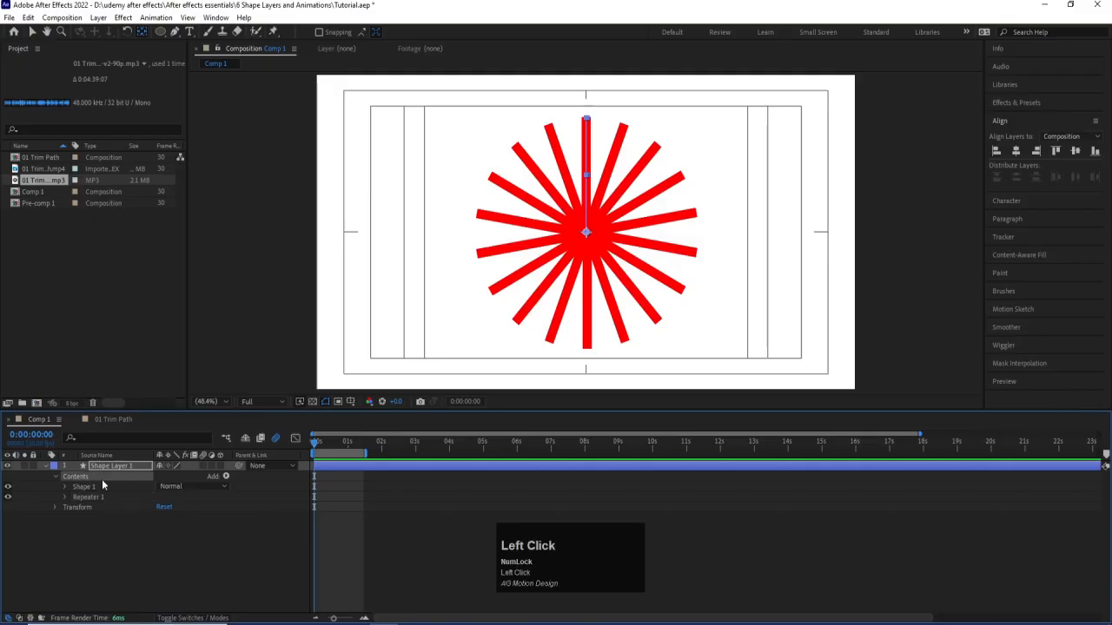
pyautogui.click(99, 494)
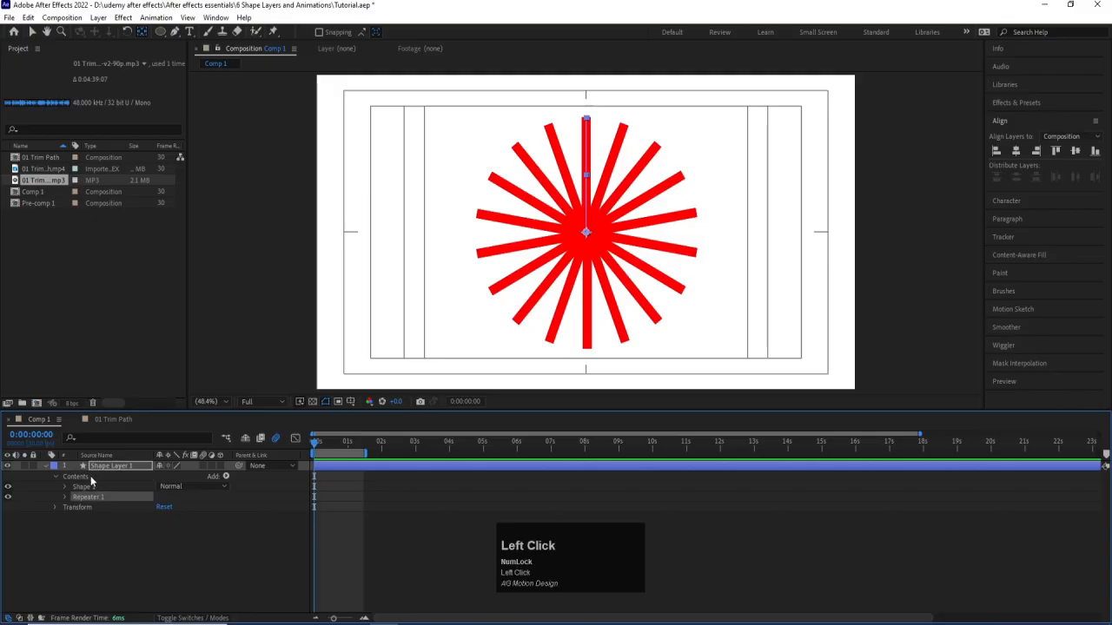
pyautogui.click(89, 475)
pyautogui.click(228, 475)
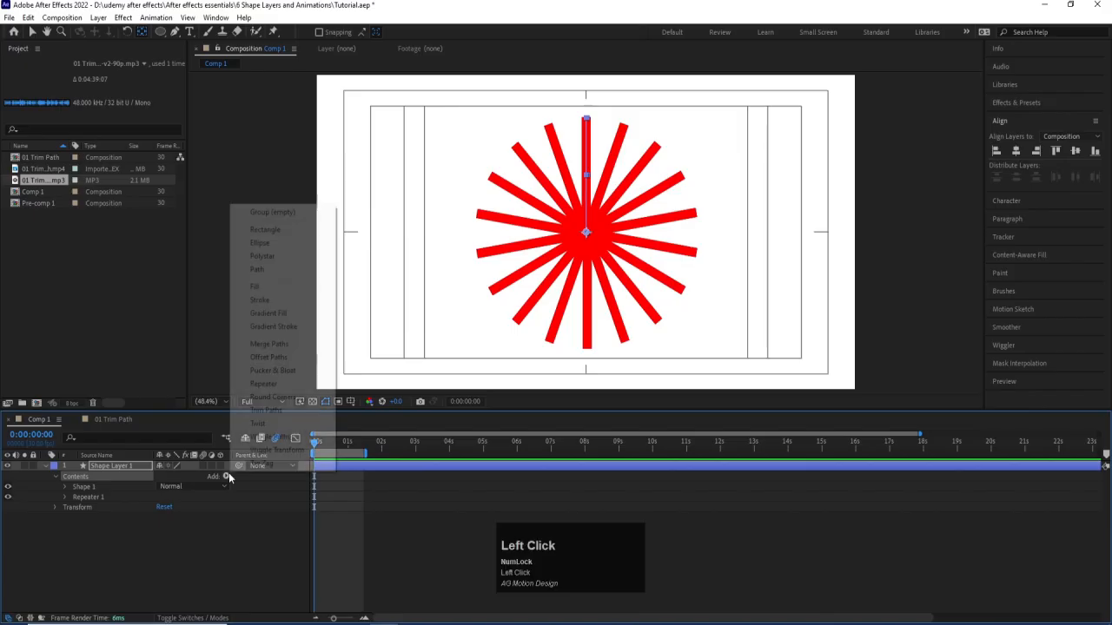
pyautogui.click(271, 412)
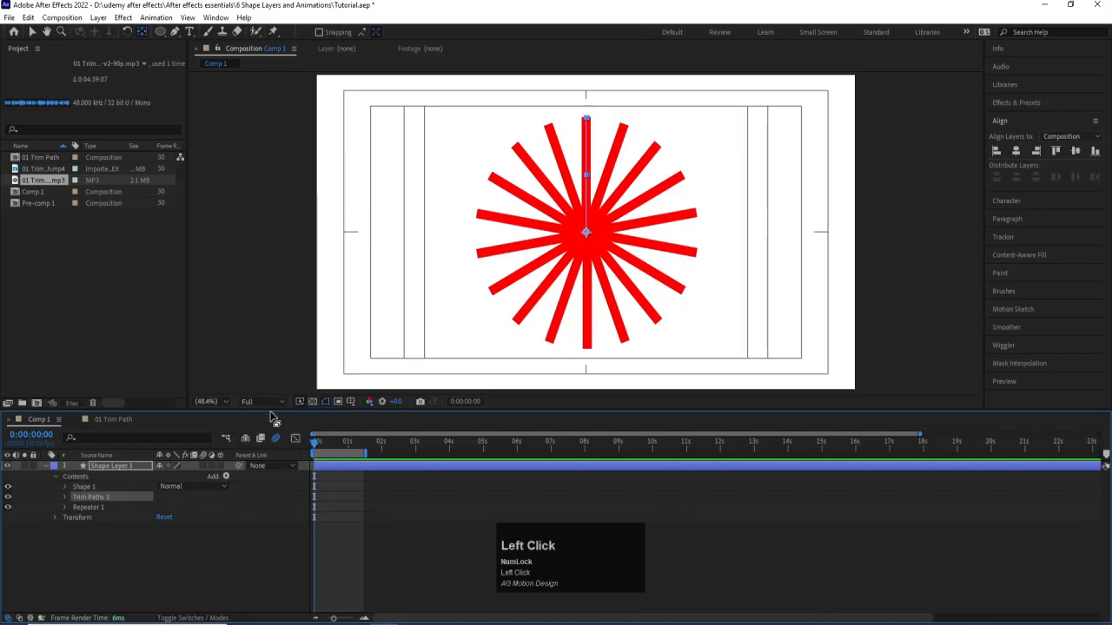
pyautogui.click(65, 497)
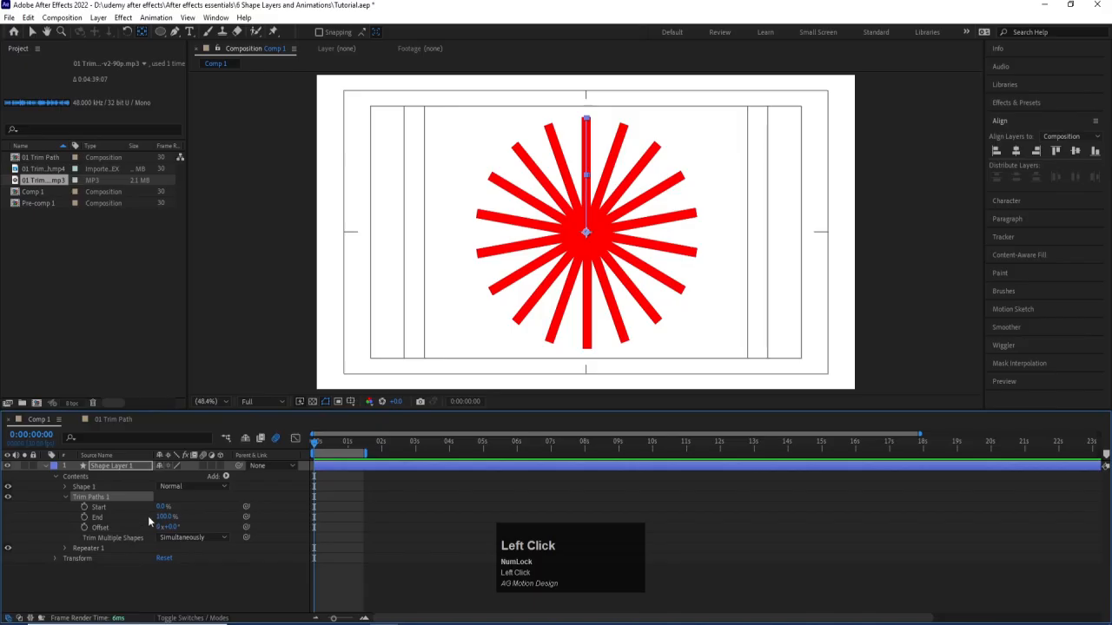
# Keyframe the Trim Paths End from 0% at 0:00:00:00 to 100% at 0:00:01:00.
pyautogui.moveTo(161, 516); pyautogui.dragTo(100, 514)
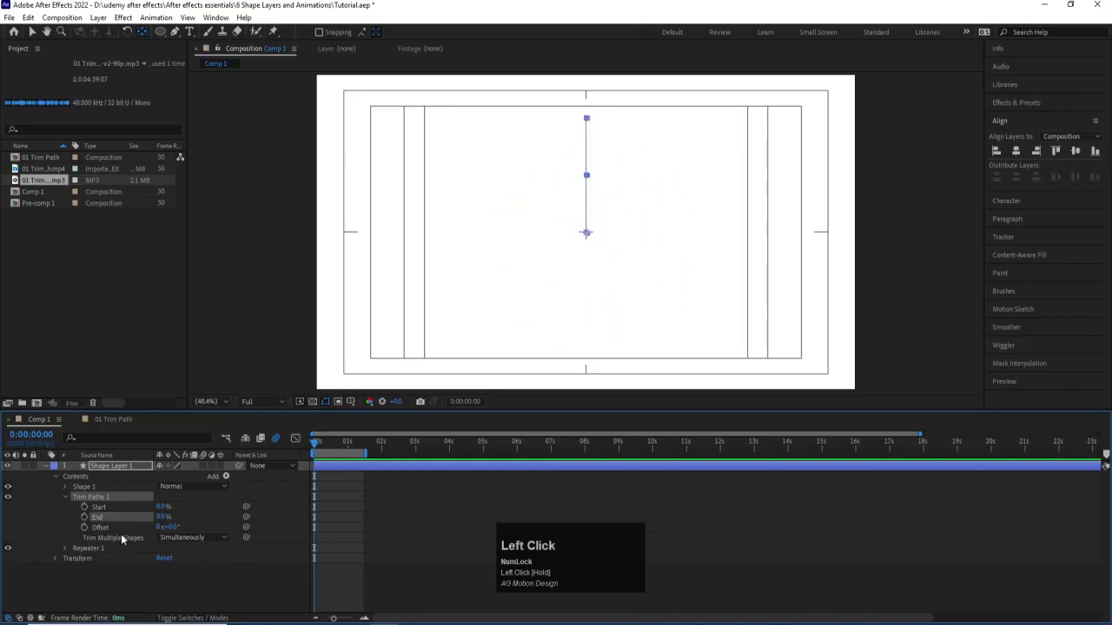
pyautogui.click(84, 517)
pyautogui.press('=')
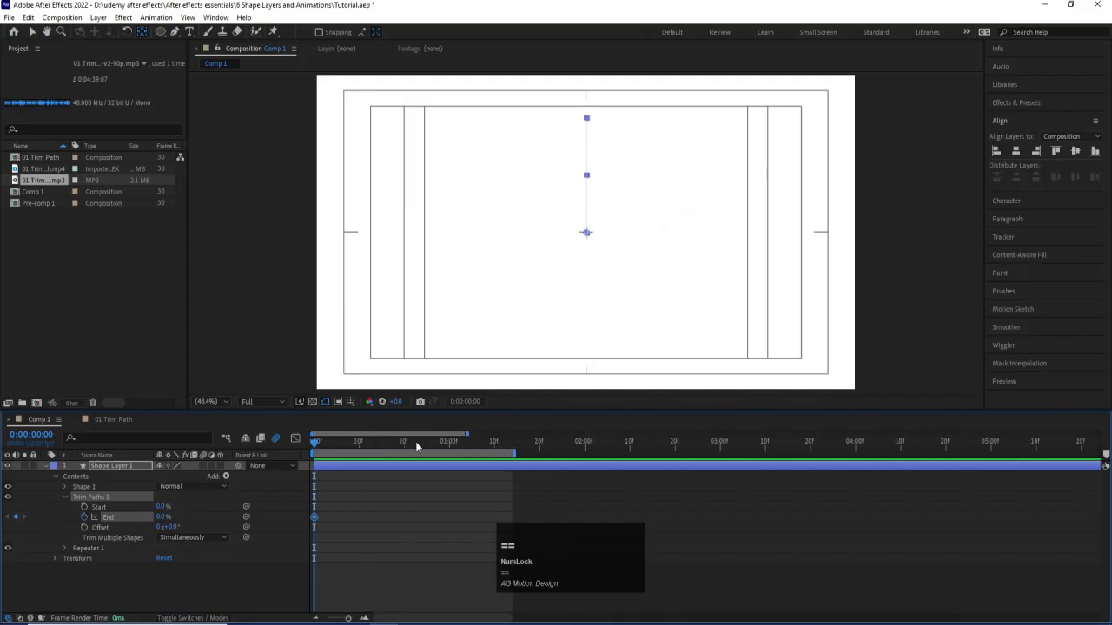
pyautogui.moveTo(409, 441); pyautogui.dragTo(449, 443)
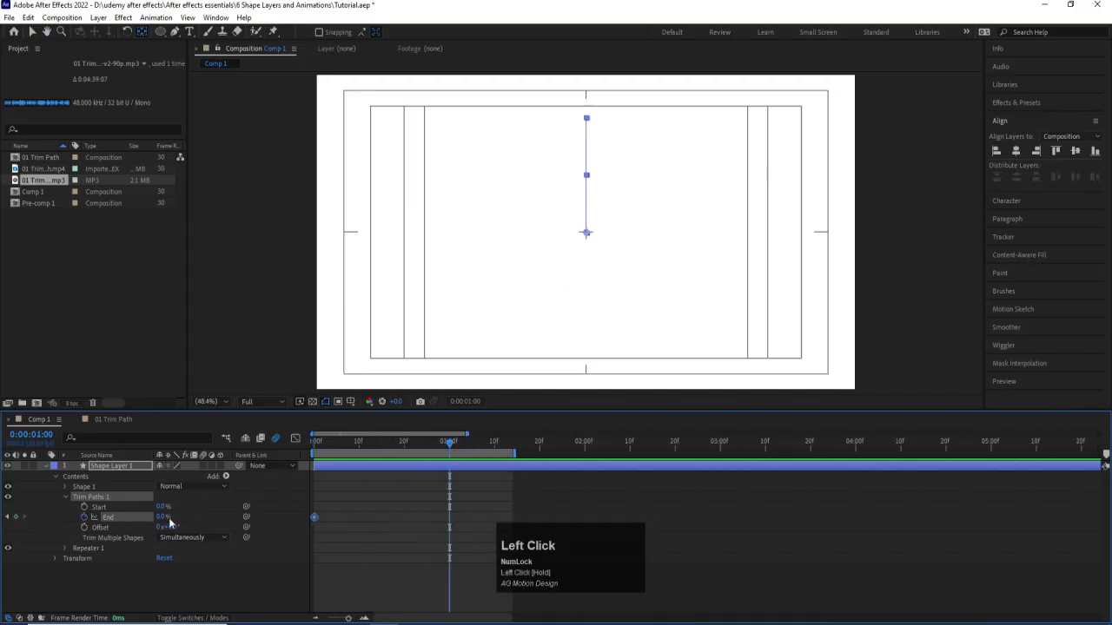
pyautogui.moveTo(170, 519); pyautogui.dragTo(356, 513)
# Keyframe the Trim Paths Start from 0% at 0:00:00:18 to fully trimmed at the work area's end, and preview the animation.
pyautogui.click(395, 444)
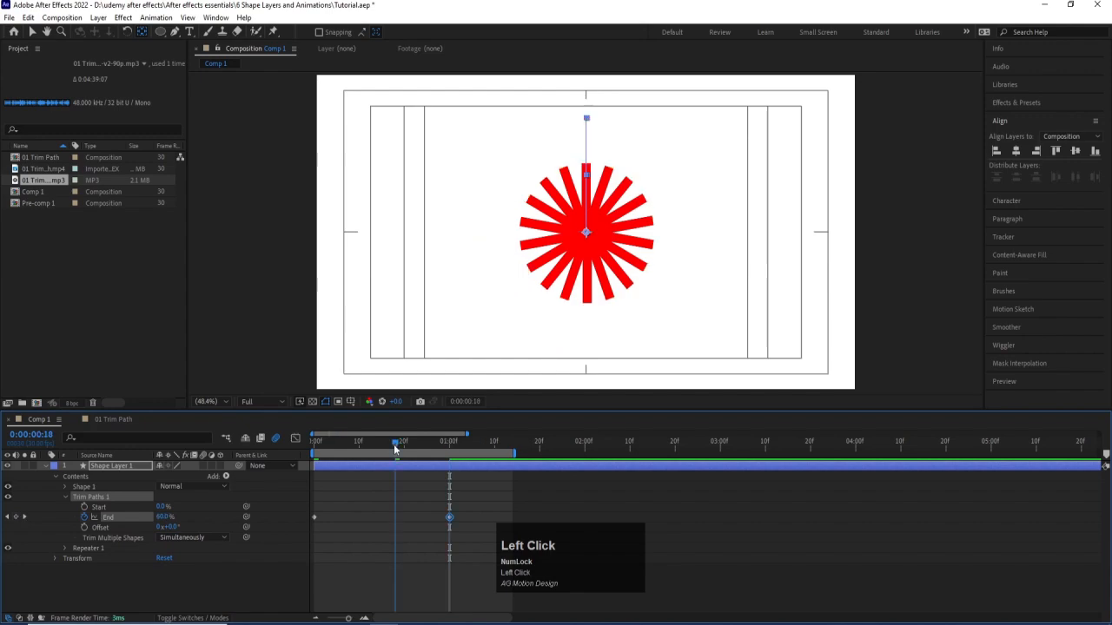
pyautogui.moveTo(152, 515); pyautogui.dragTo(152, 514)
pyautogui.click(86, 507)
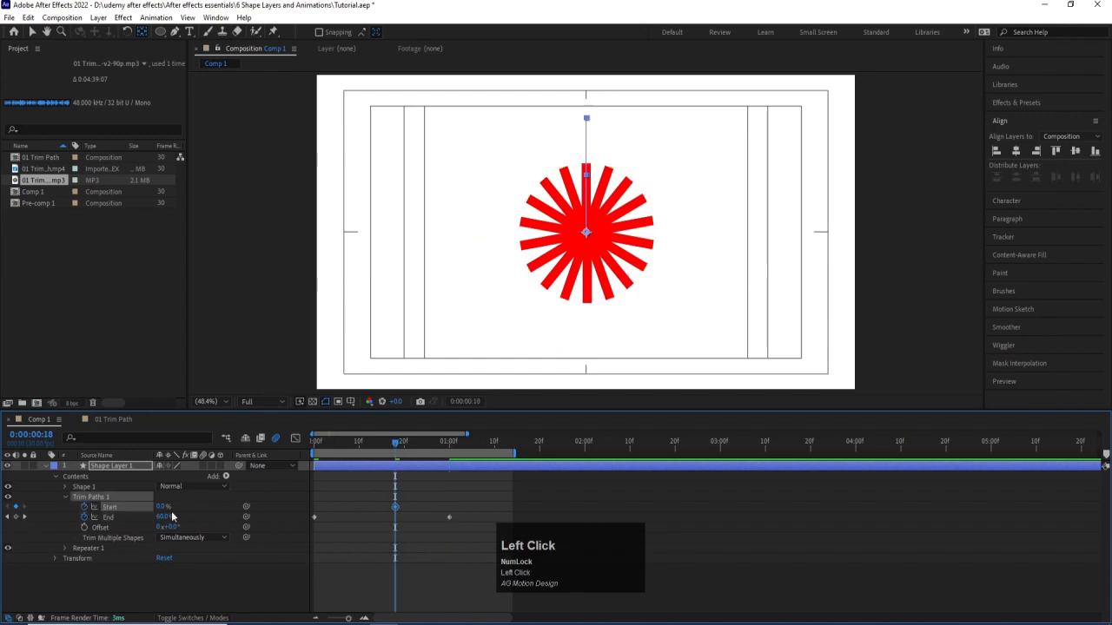
pyautogui.click(512, 445)
pyautogui.moveTo(161, 509); pyautogui.dragTo(381, 475)
pyautogui.press('space')
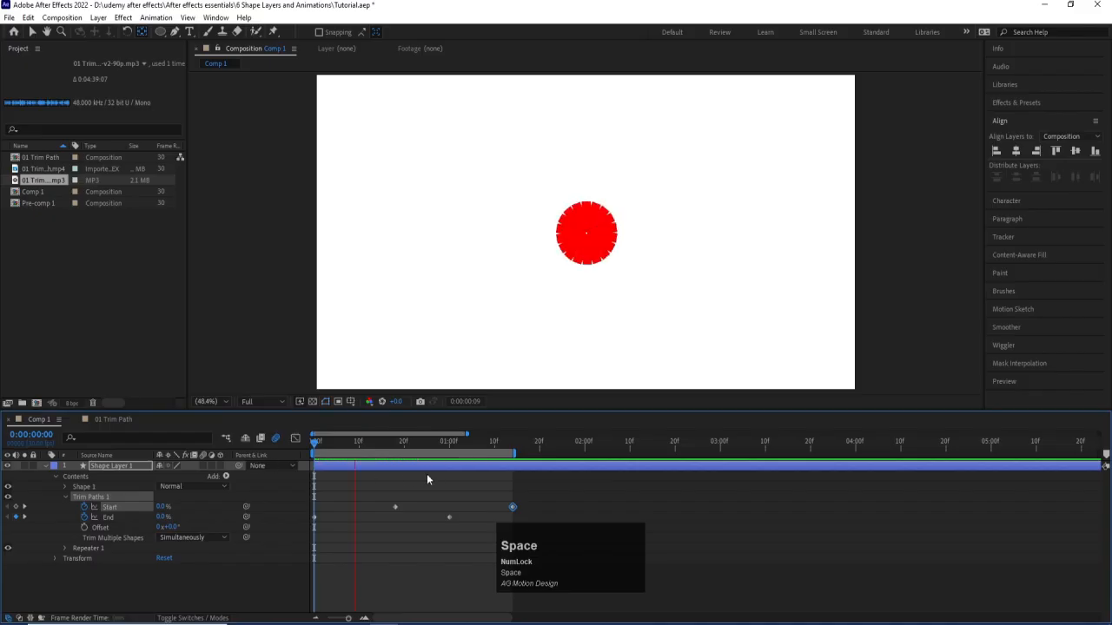
# Apply Easy Ease to all Start and End keyframes of Trim Paths 1 and preview from the beginning.
pyautogui.click(515, 498)
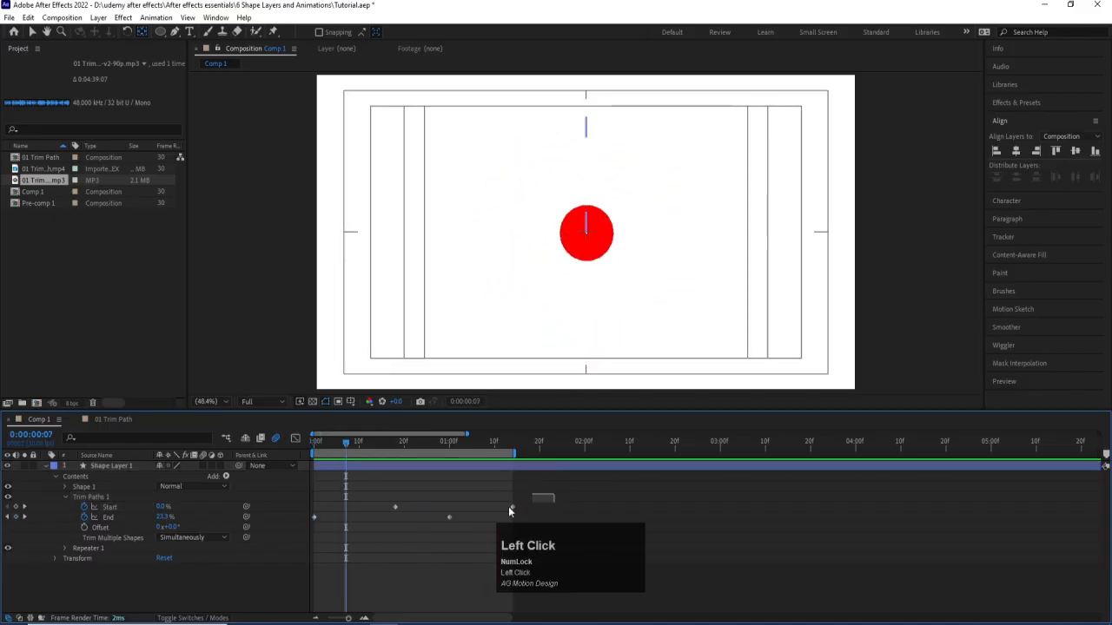
pyautogui.moveTo(556, 493); pyautogui.dragTo(313, 536)
pyautogui.press('F9')
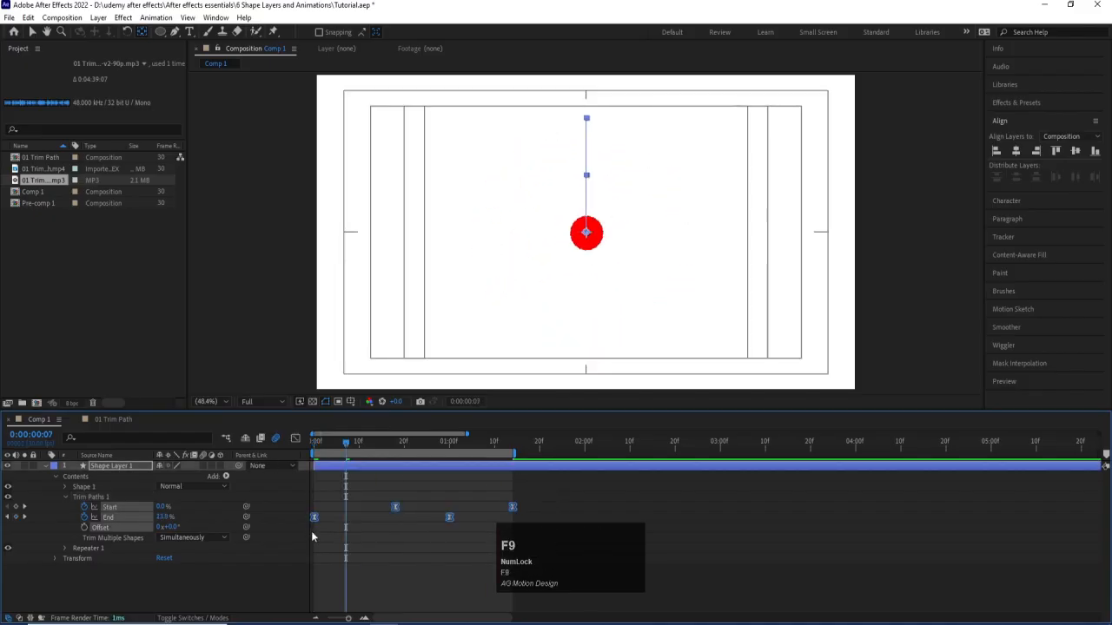
pyautogui.click(313, 441)
pyautogui.press('space')
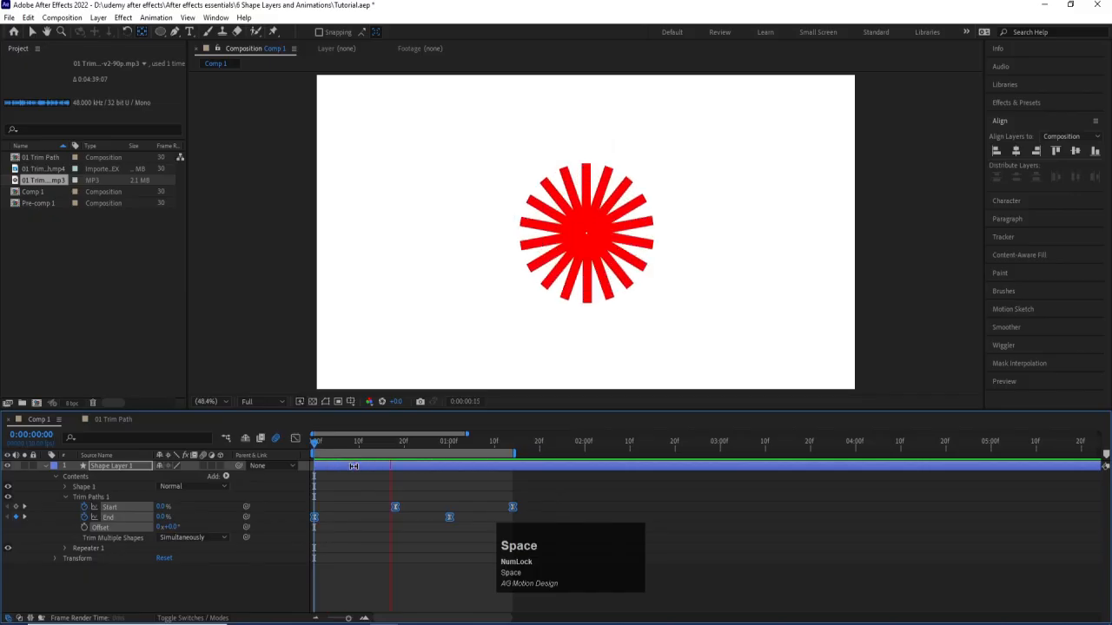
# Set the stroke width of Shape Layer 1 to 15 px with the Selection tool and preview the burst animation.
pyautogui.click(146, 466)
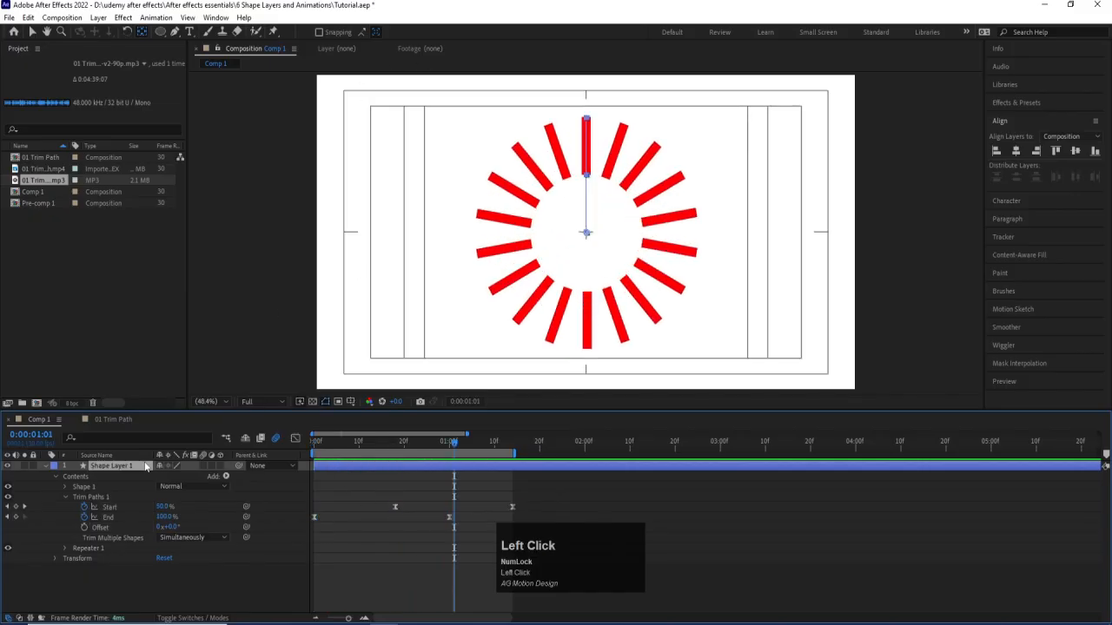
pyautogui.click(33, 31)
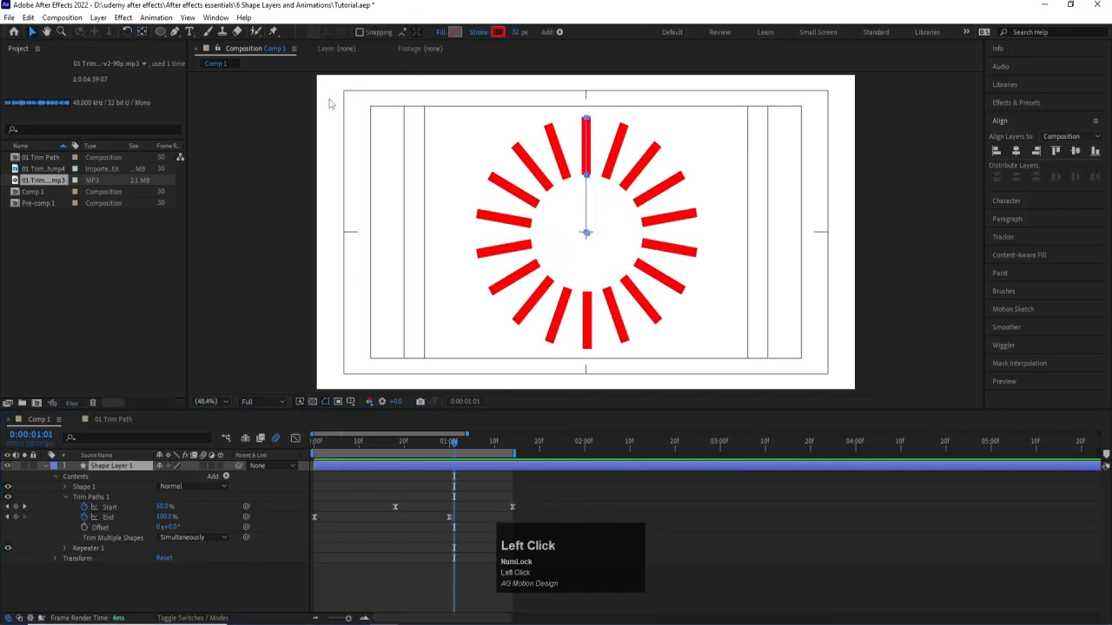
pyautogui.click(524, 33)
pyautogui.write('15')
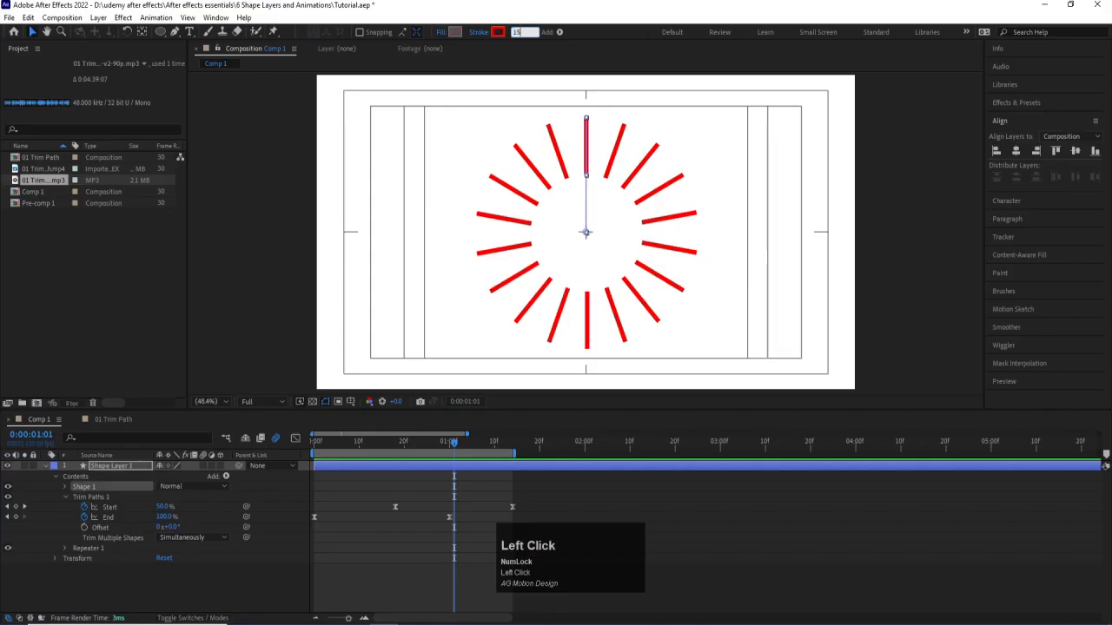
pyautogui.press('Return')
pyautogui.click(379, 447)
pyautogui.press('space')
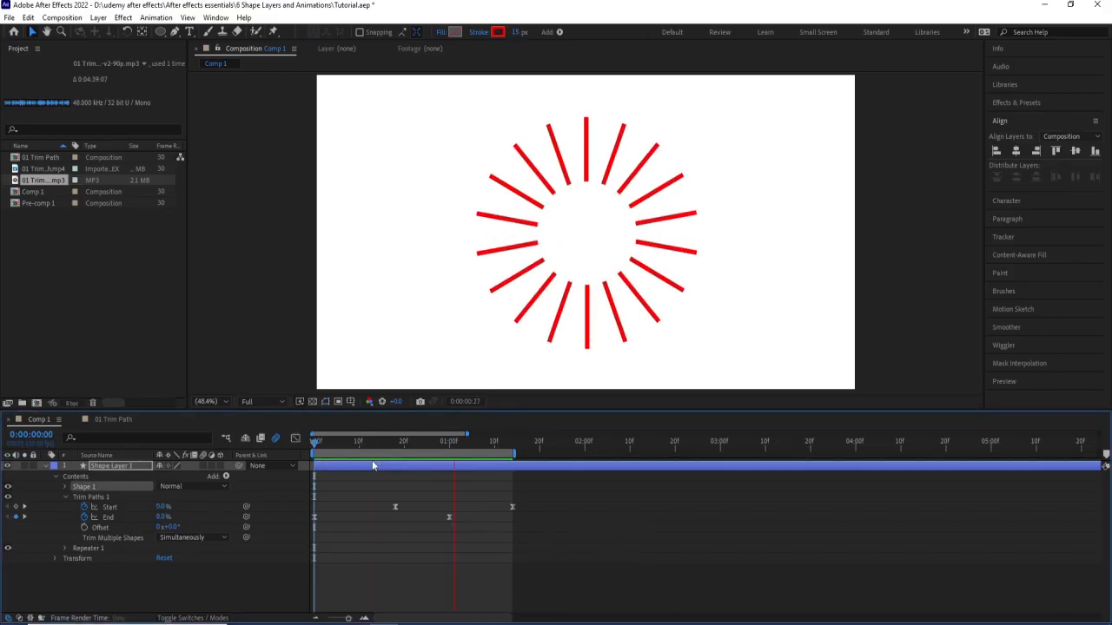
pyautogui.press('space')
pyautogui.press('space')
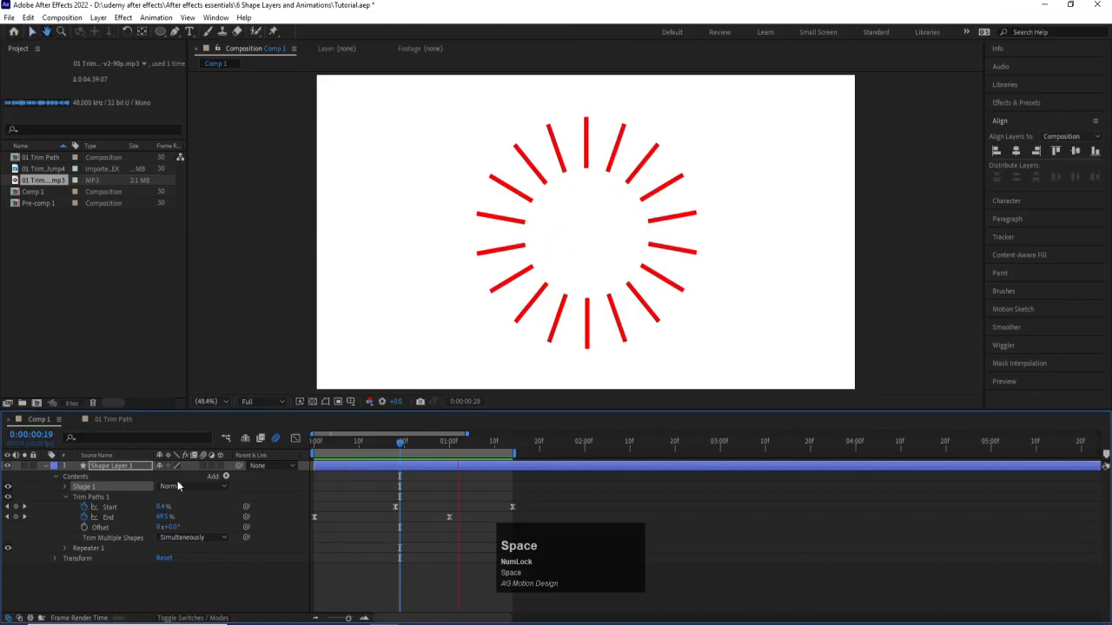
# Try Trim Paths 1 below Repeater 1, preview it, return it above the Repeater, and preview again.
pyautogui.click(64, 496)
pyautogui.click(94, 497)
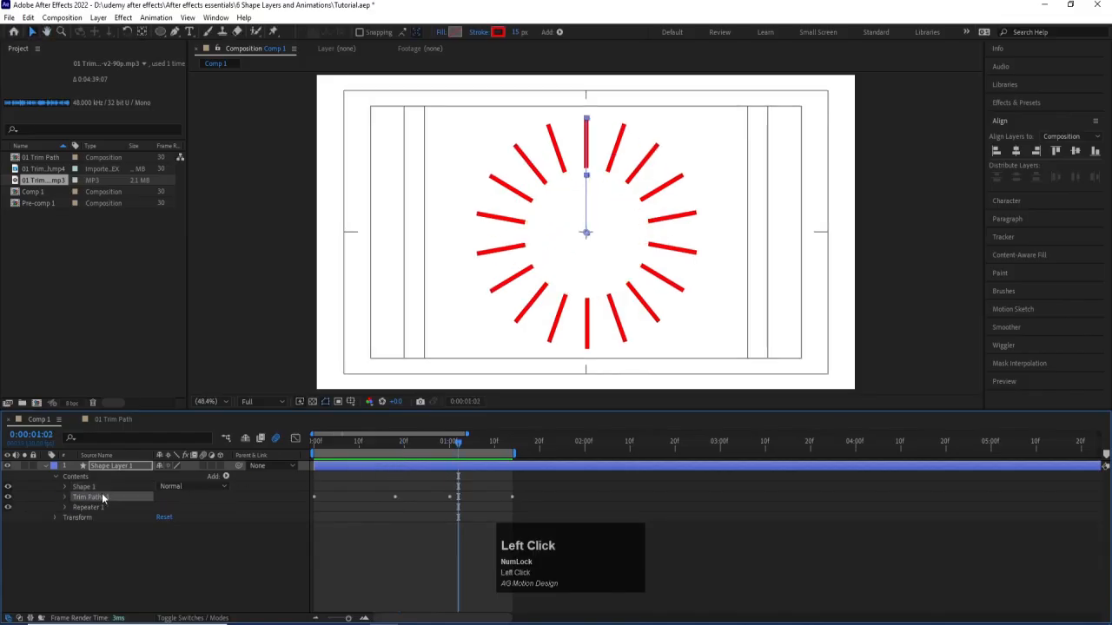
pyautogui.moveTo(101, 492); pyautogui.dragTo(112, 509)
pyautogui.press('space')
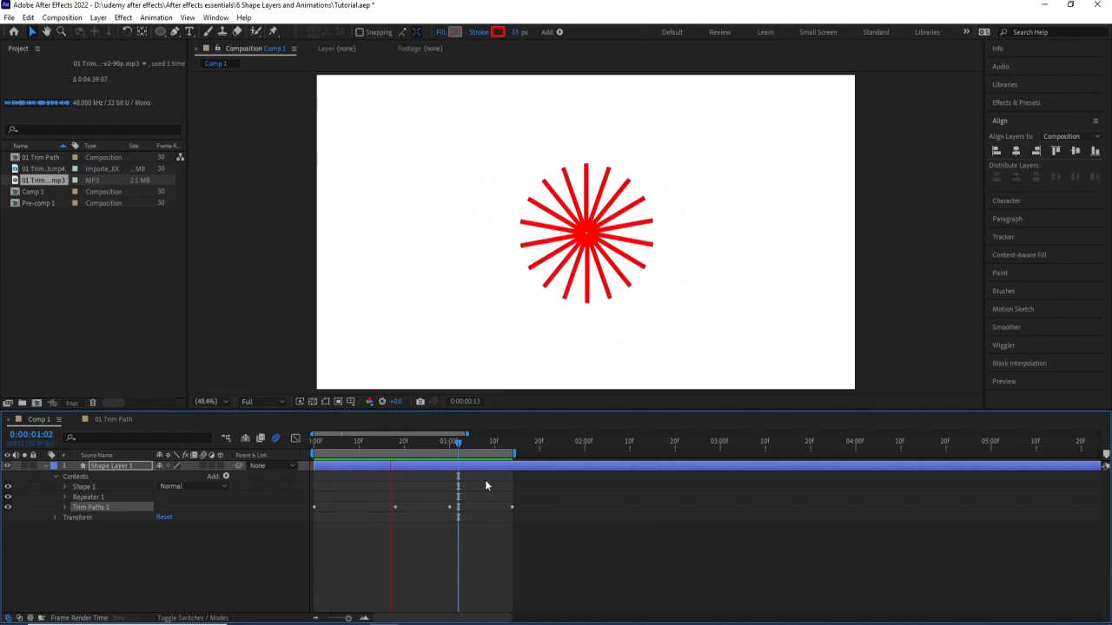
pyautogui.press('space')
pyautogui.moveTo(108, 506); pyautogui.dragTo(96, 495)
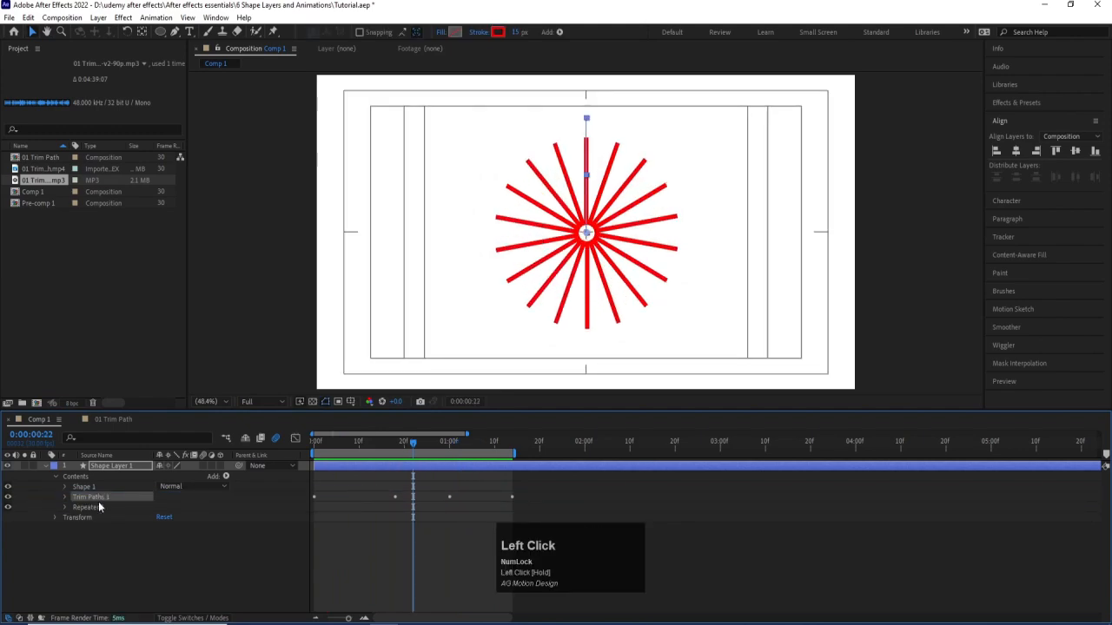
pyautogui.press('space')
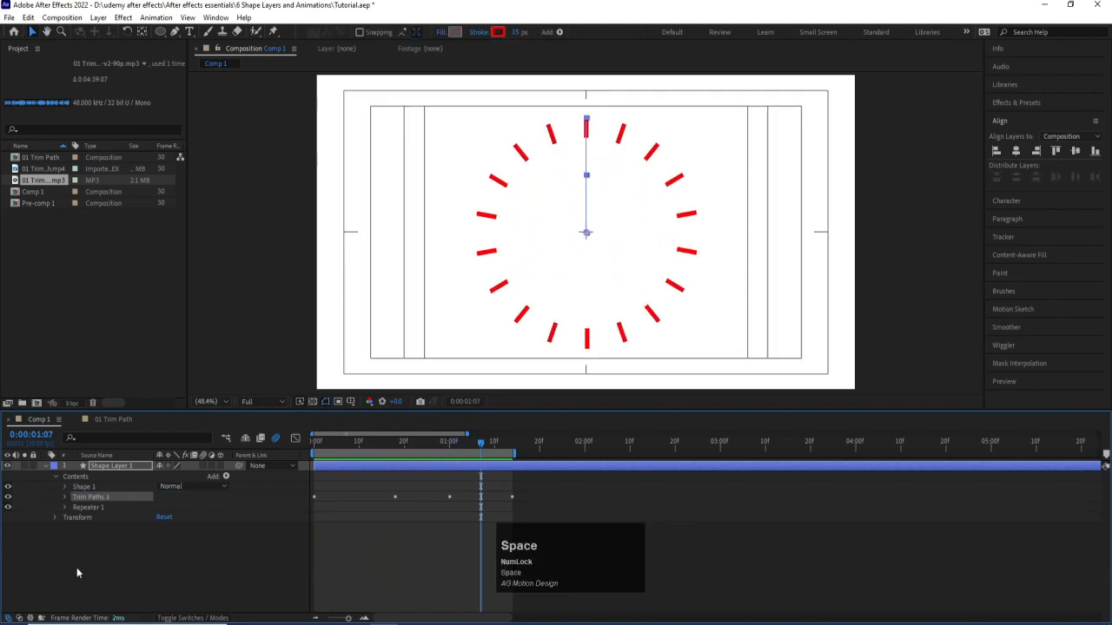